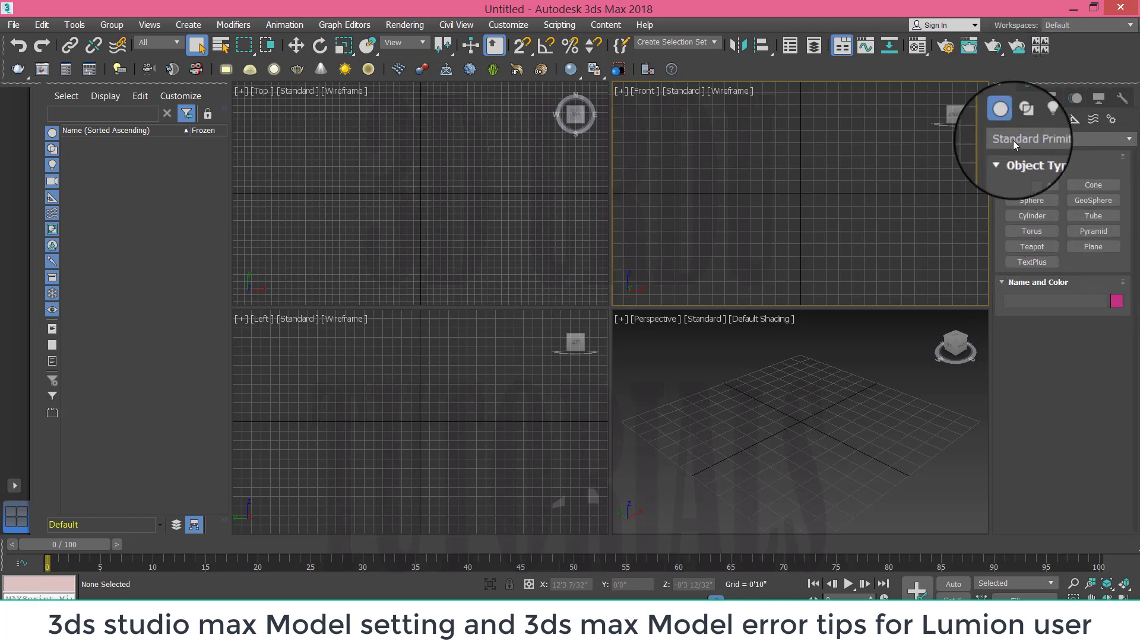
pyautogui.click(502, 220)
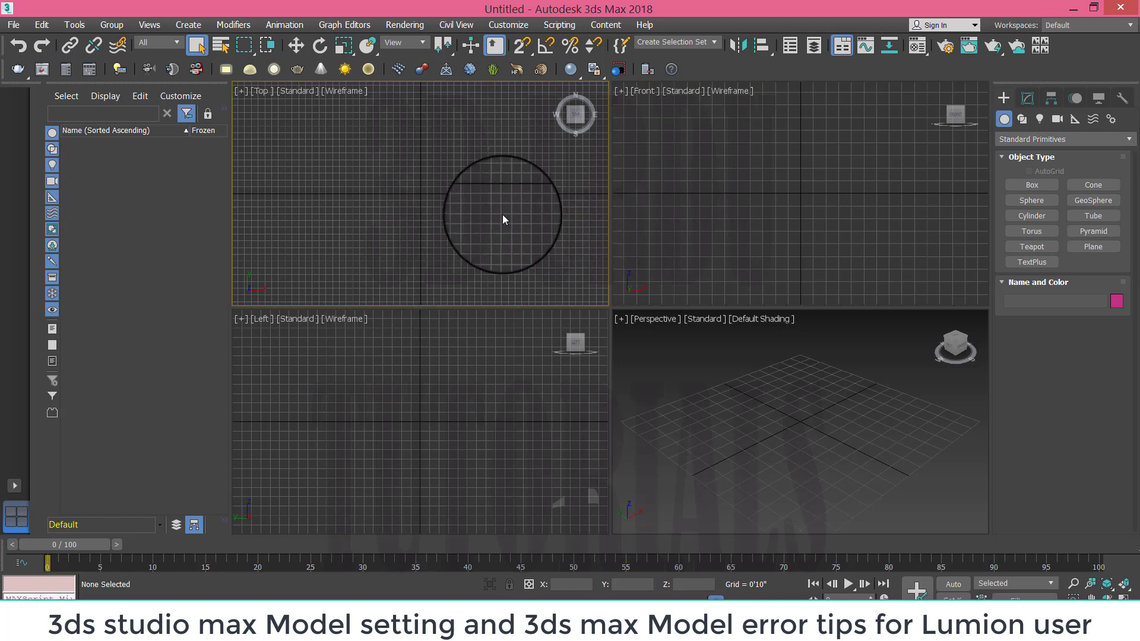
pyautogui.click(500, 373)
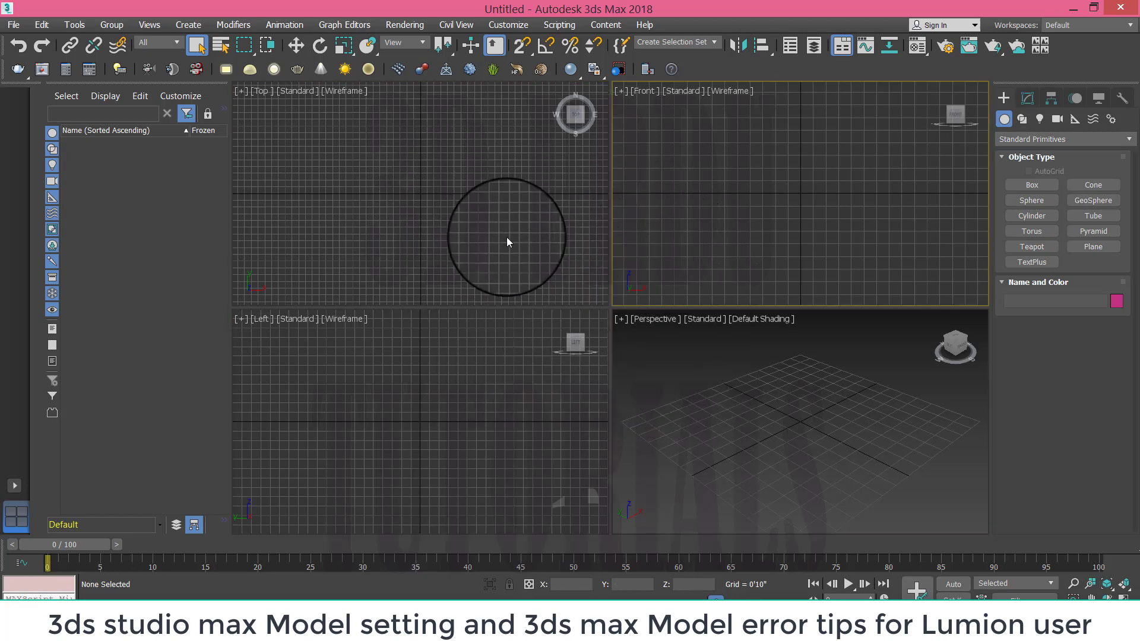
pyautogui.click(507, 237)
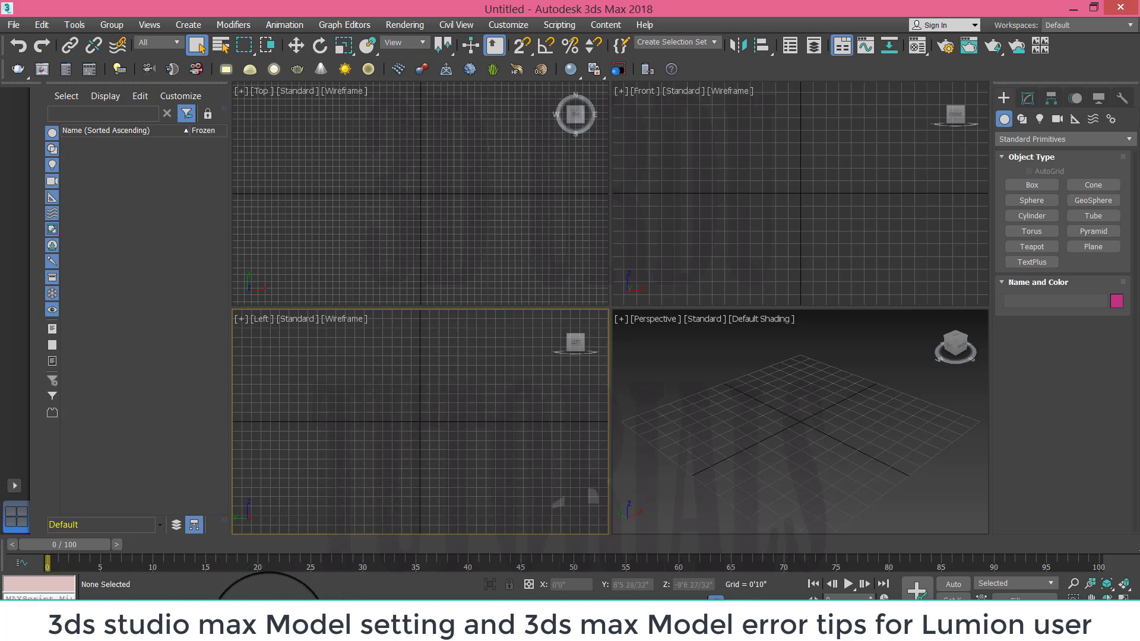
pyautogui.click(246, 630)
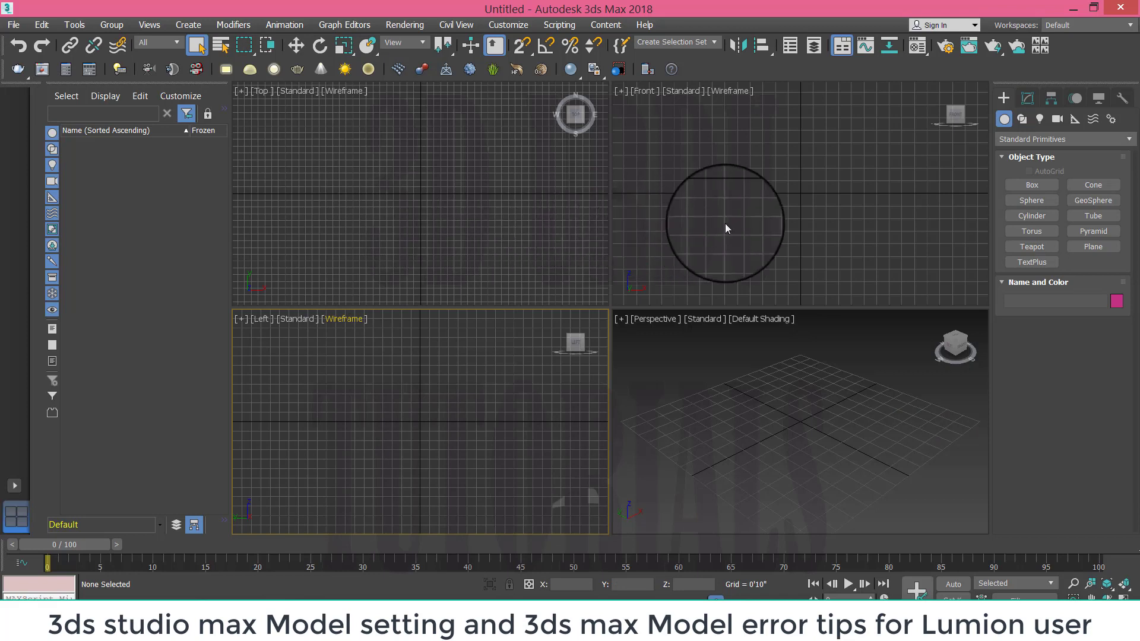
pyautogui.click(673, 402)
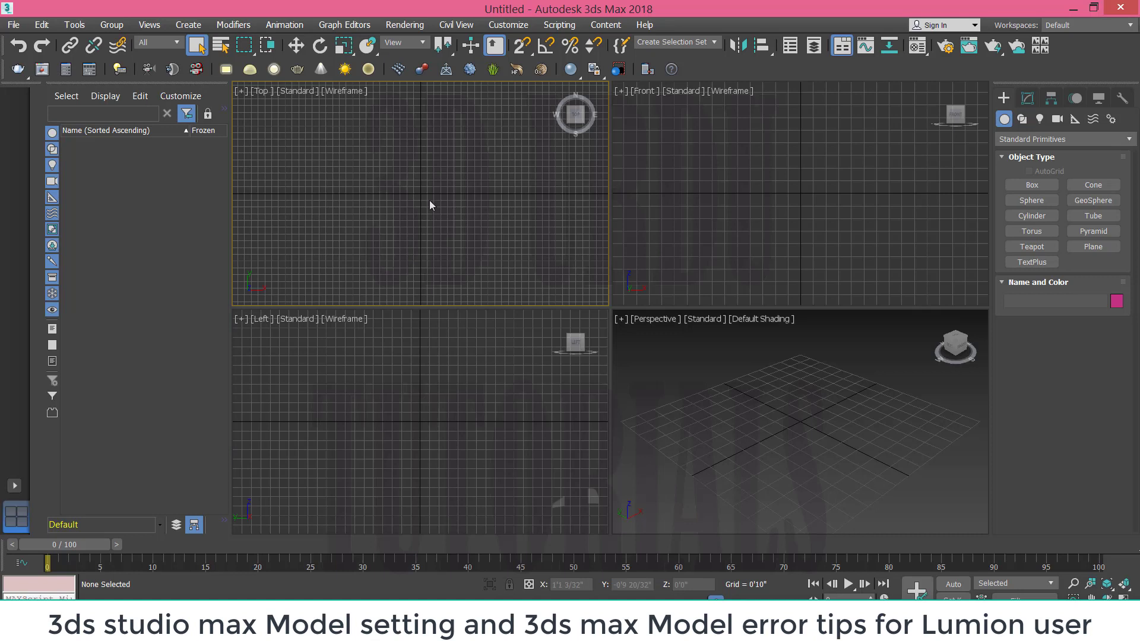
# - Open the Preference Settings and display the Files preferences
pyautogui.click(507, 26)
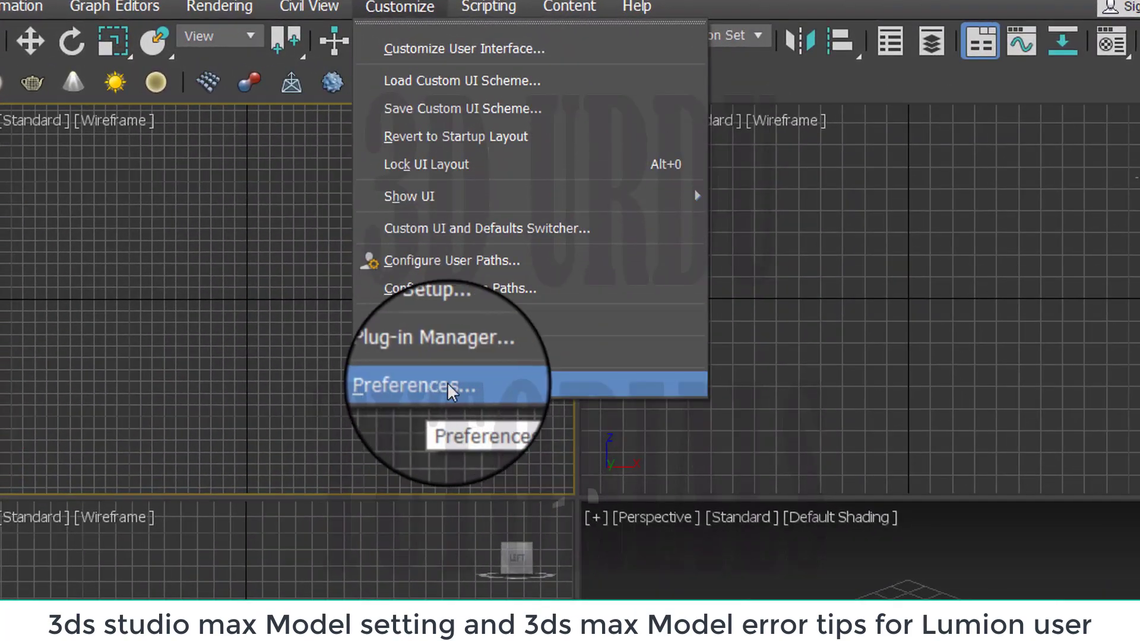
pyautogui.click(440, 384)
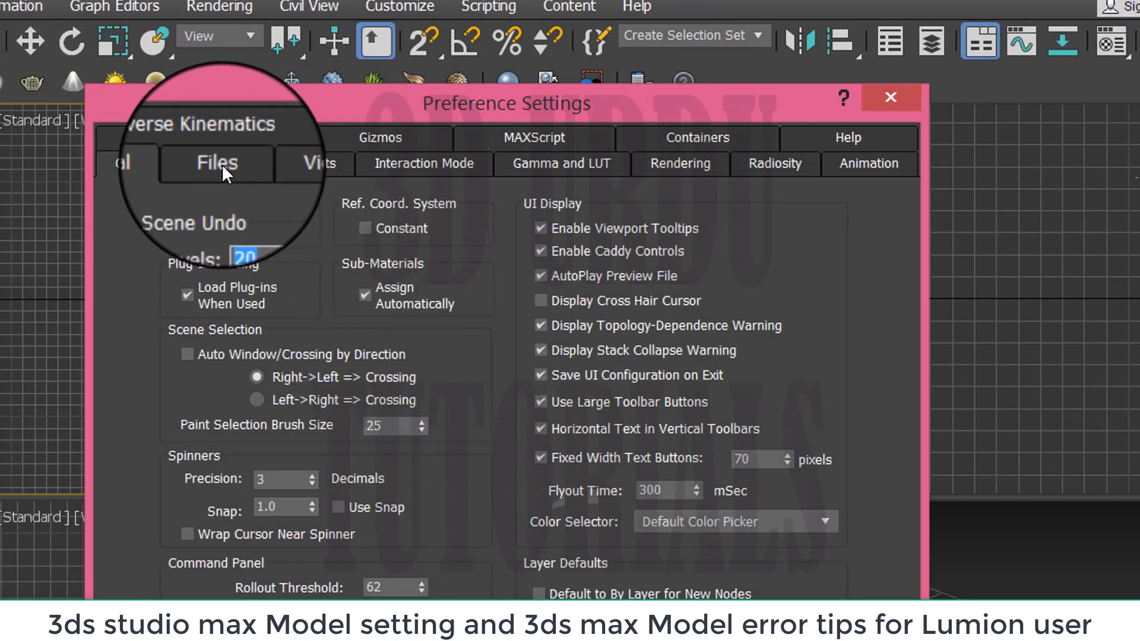
pyautogui.click(222, 164)
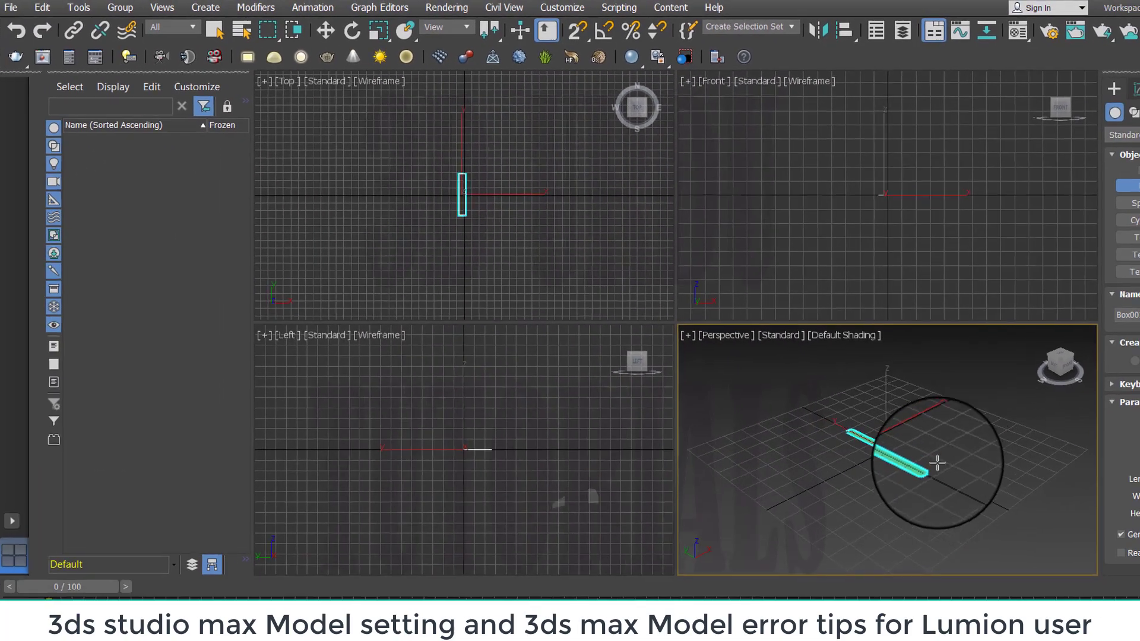
# - Create a box and a sphere side by side in the Perspective viewport
pyautogui.moveTo(937, 463); pyautogui.dragTo(993, 432)
pyautogui.click(988, 382)
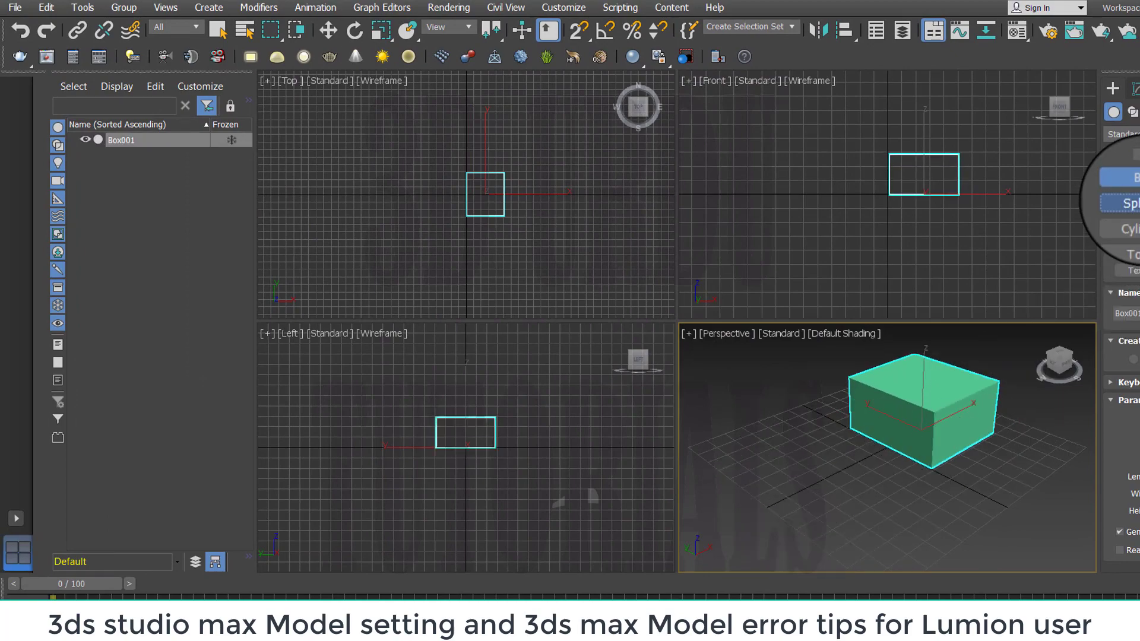
pyautogui.moveTo(758, 480); pyautogui.dragTo(839, 550)
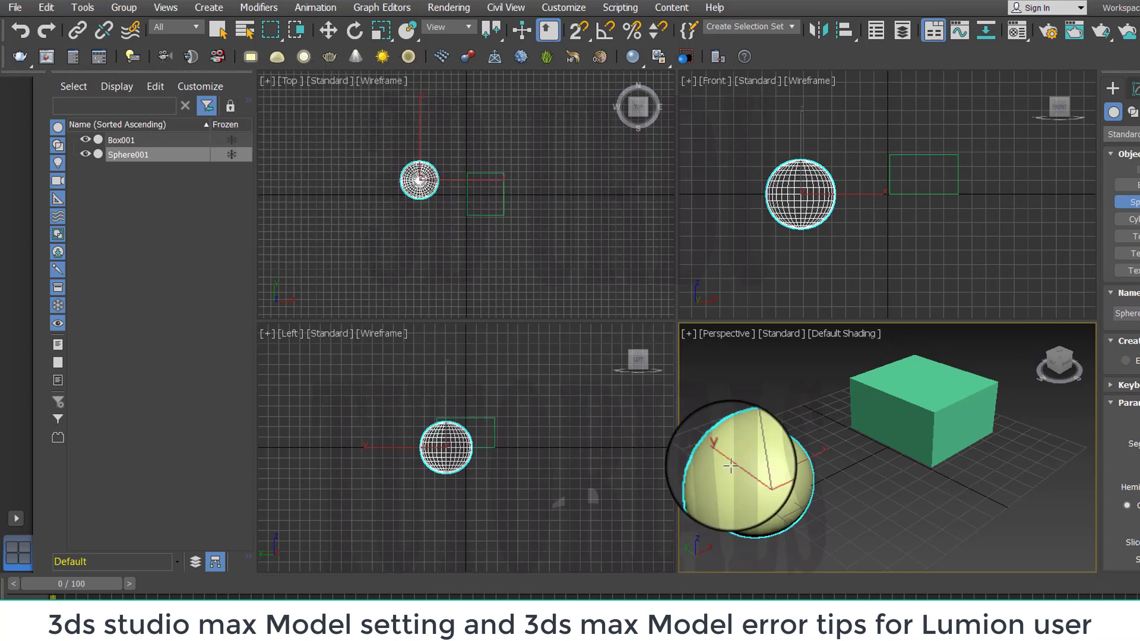
# - Turn on the SteeringWheels and use the wheel to zoom in on and pan the Top viewport
pyautogui.click(166, 9)
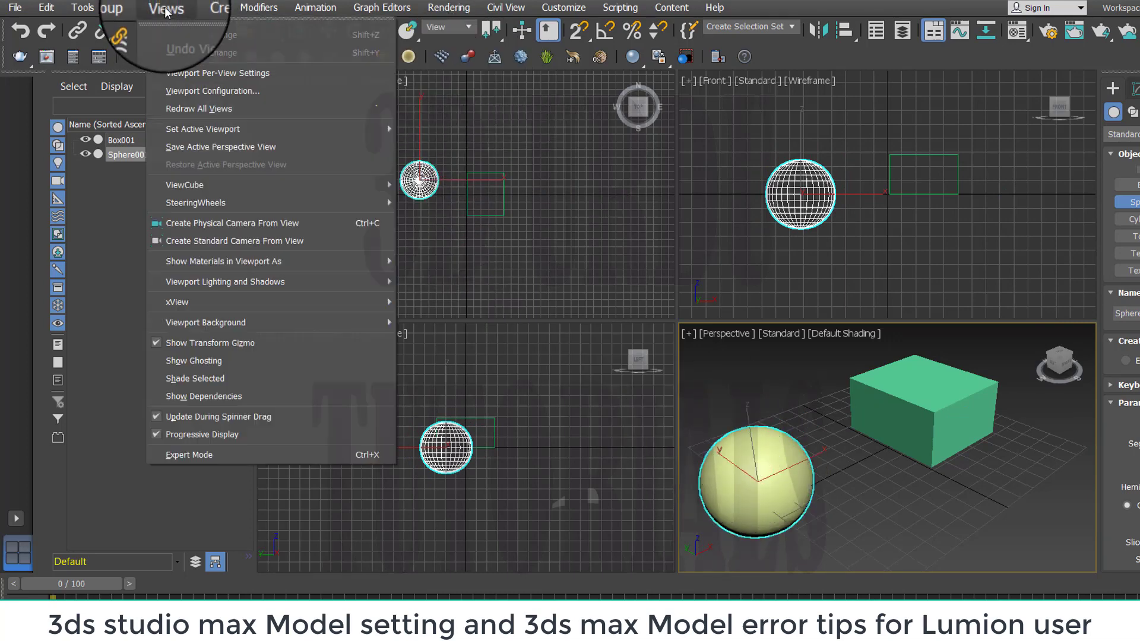
pyautogui.moveTo(209, 203)
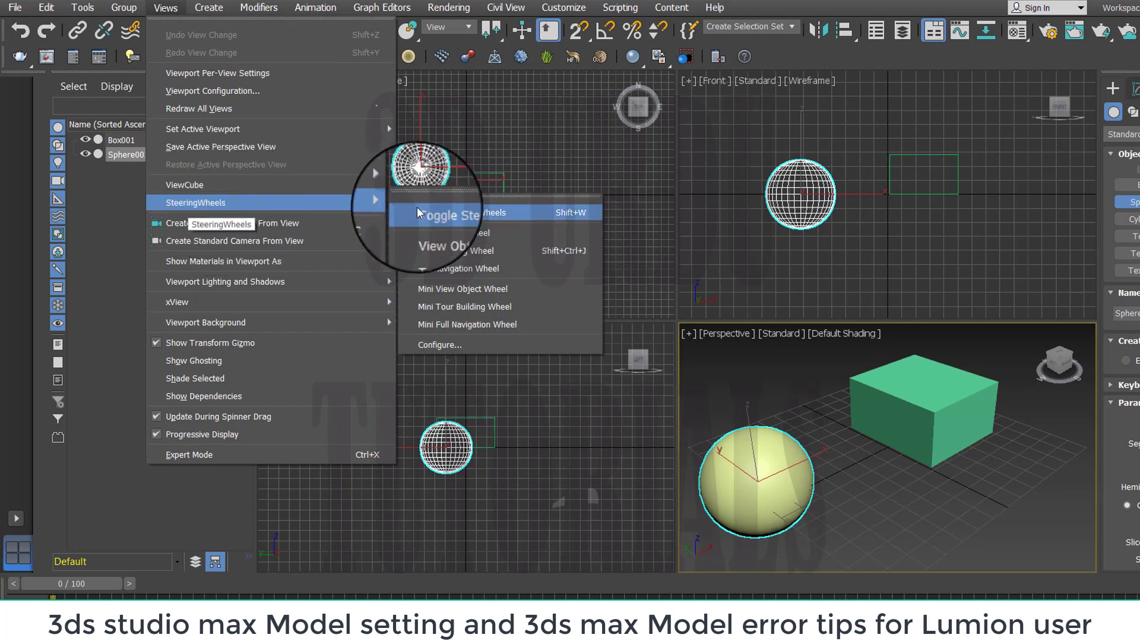
pyautogui.click(441, 216)
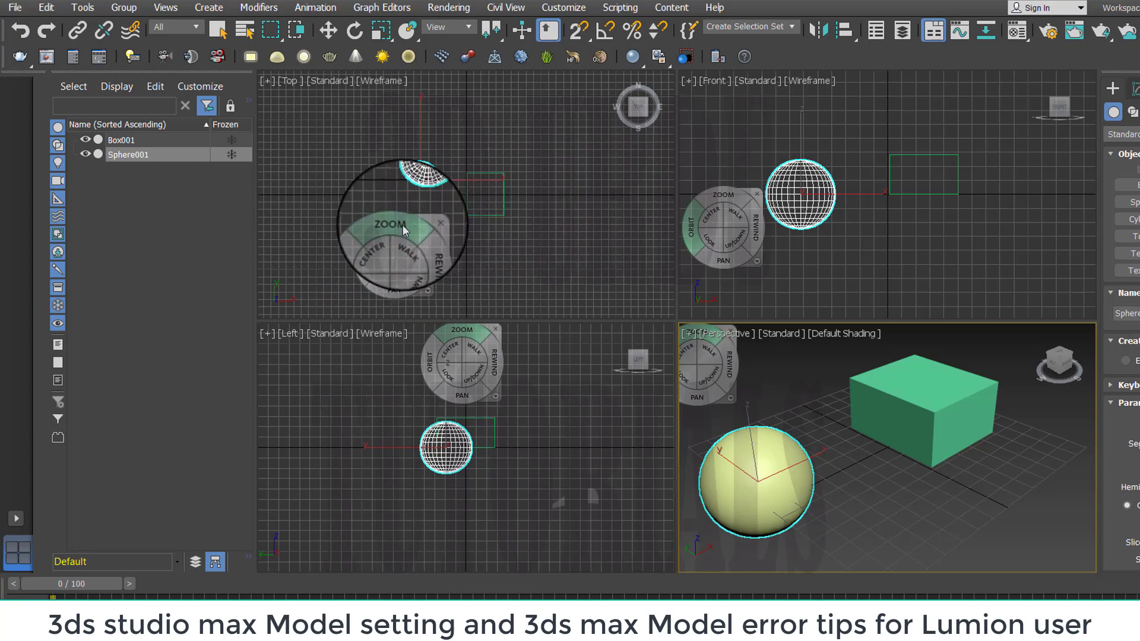
pyautogui.moveTo(403, 230); pyautogui.dragTo(395, 207)
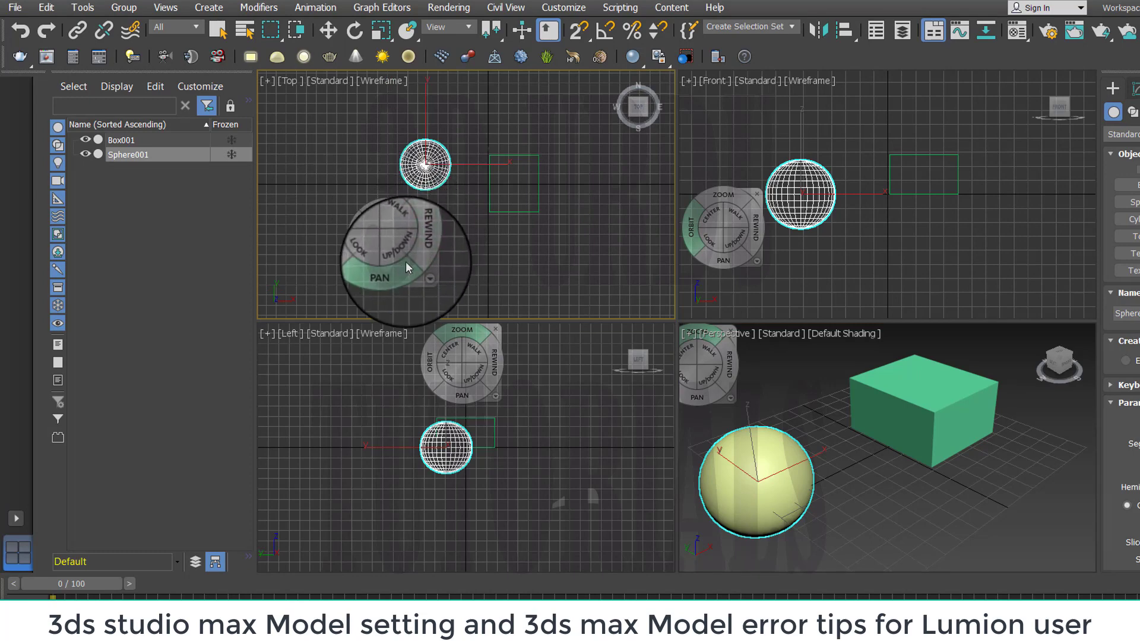
pyautogui.moveTo(393, 267)
pyautogui.mouseDown()
pyautogui.moveTo(542, 230)
pyautogui.moveTo(399, 287)
pyautogui.moveTo(423, 233)
pyautogui.moveTo(410, 254)
pyautogui.mouseUp()
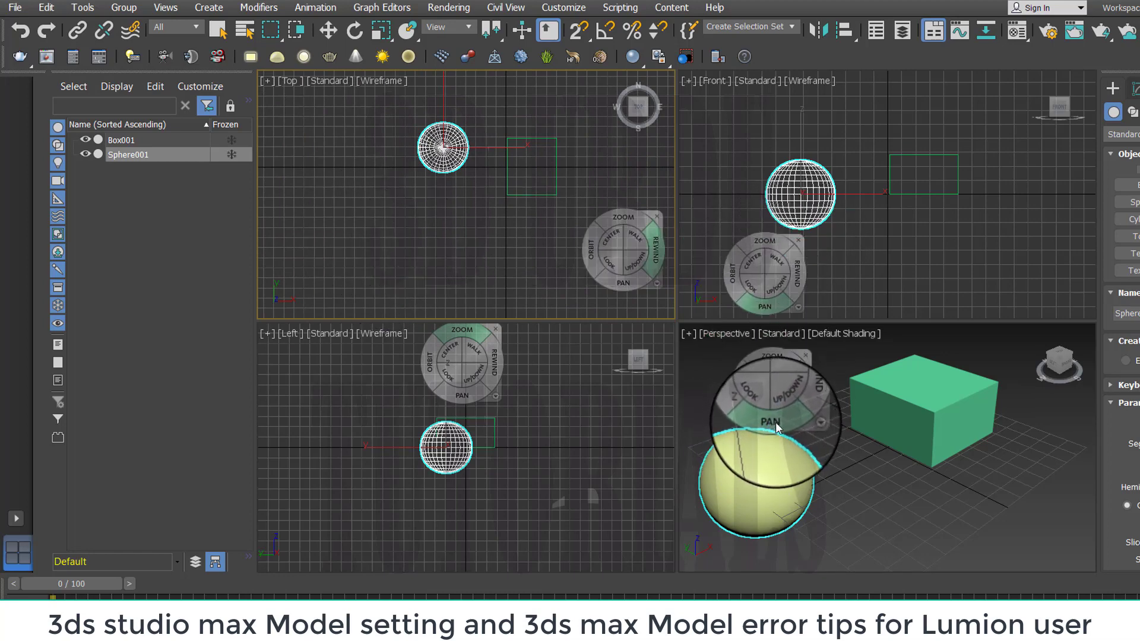
# - Pan and orbit the Perspective viewport with the navigation wheel and close the wheel
pyautogui.moveTo(775, 422); pyautogui.dragTo(682, 448)
pyautogui.moveTo(1093, 441); pyautogui.dragTo(1068, 438)
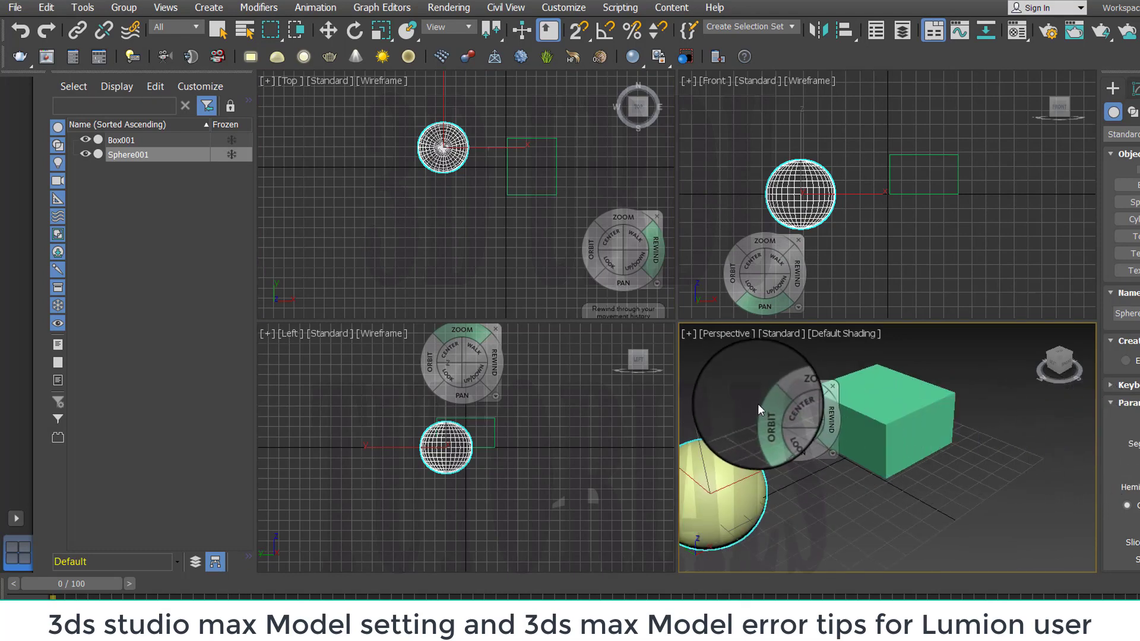
pyautogui.moveTo(760, 423); pyautogui.dragTo(808, 415)
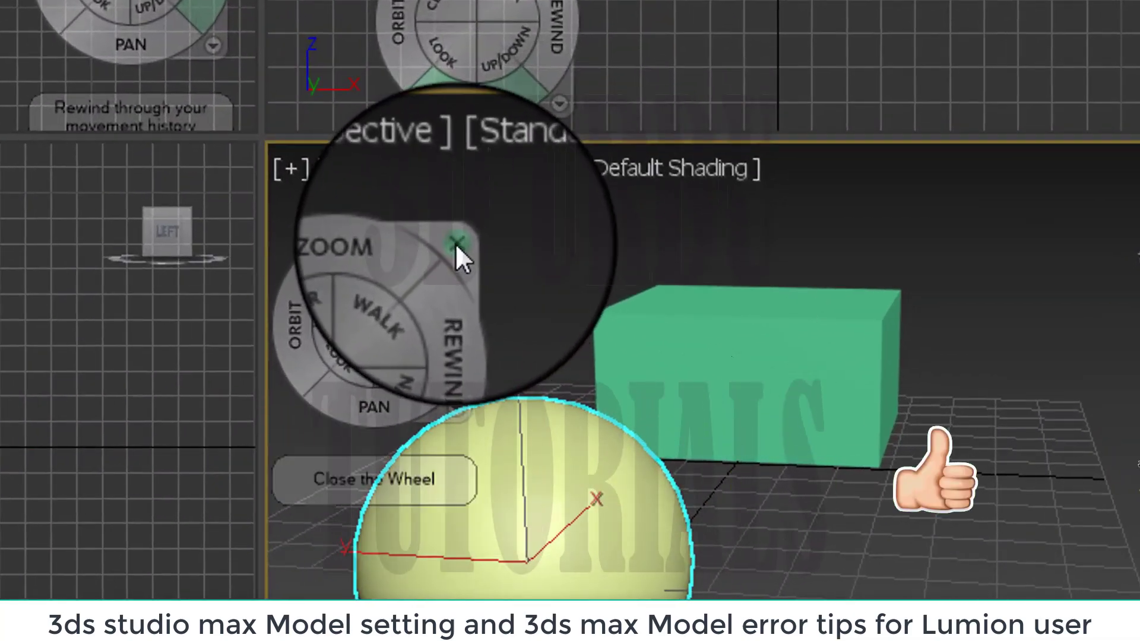
pyautogui.click(454, 244)
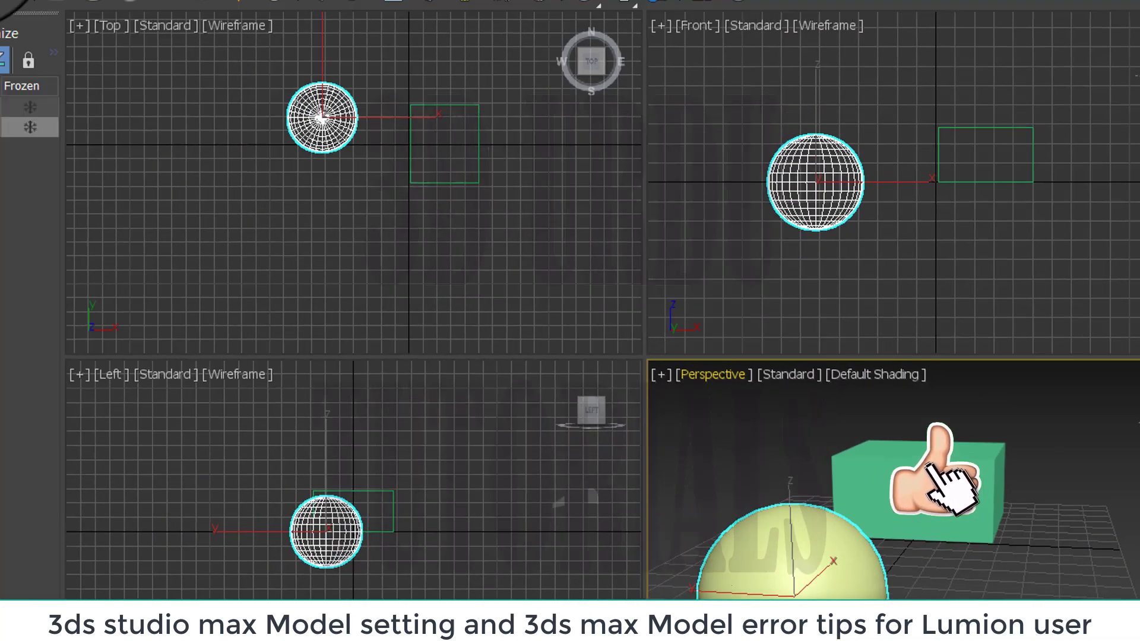
# - Turn the SteeringWheels back on as a Mini Full Navigation Wheel and move the Perspective view with it
pyautogui.click(97, 22)
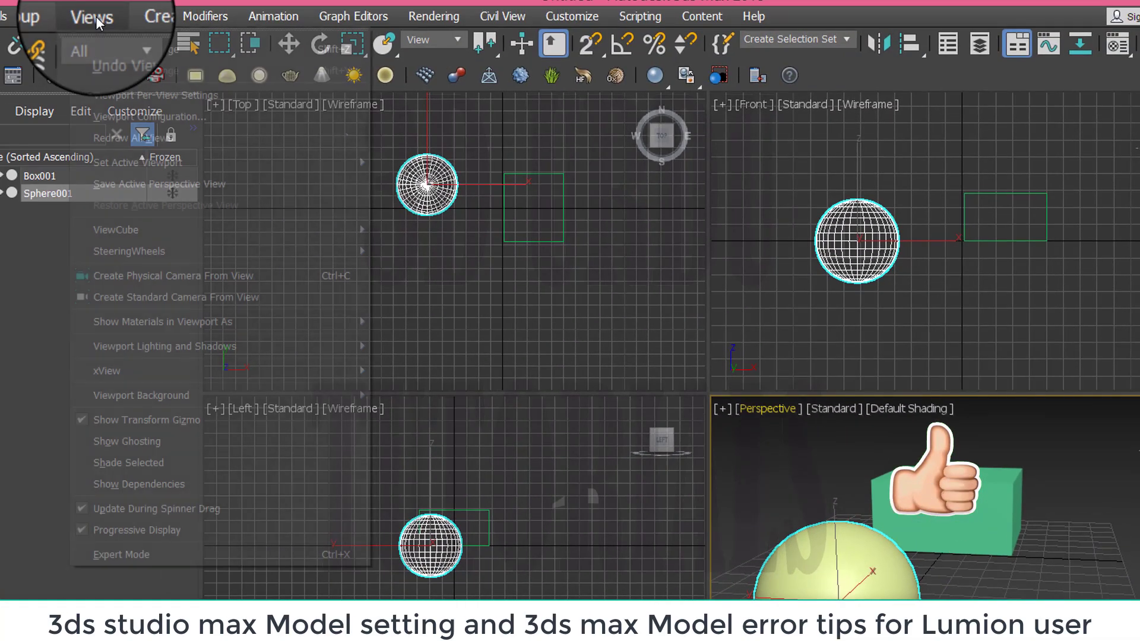
pyautogui.moveTo(354, 257)
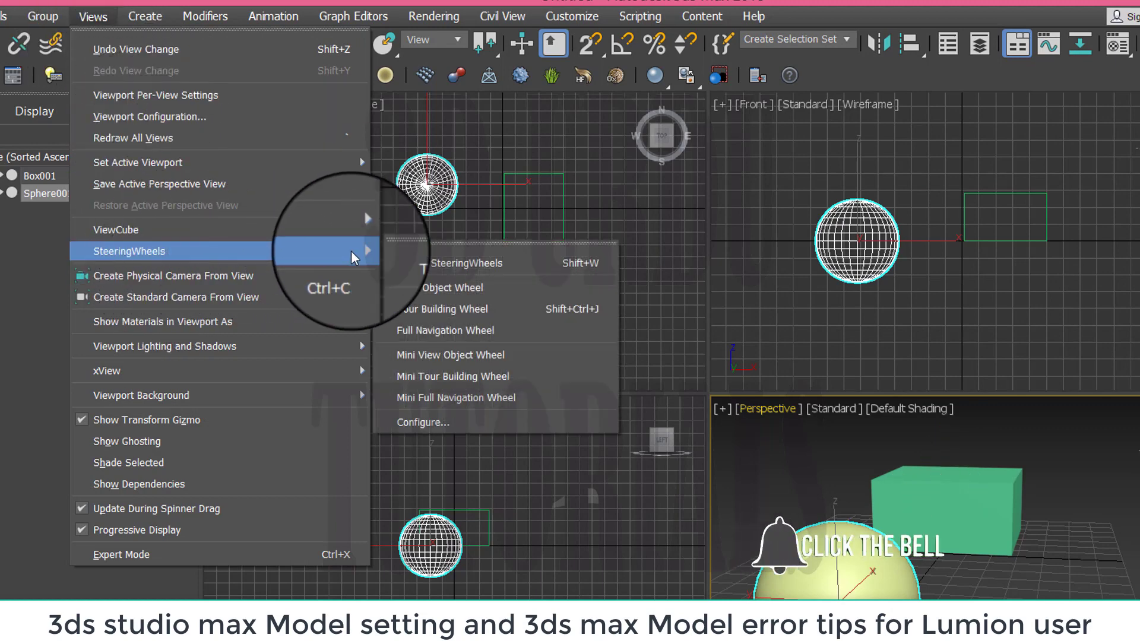
pyautogui.click(440, 263)
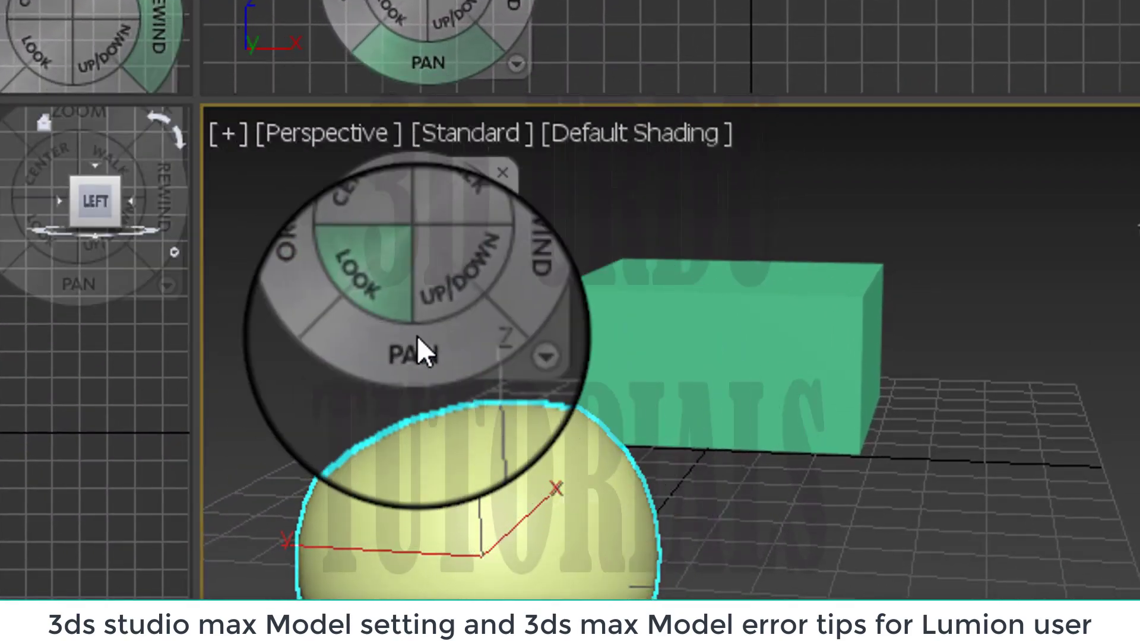
pyautogui.click(503, 350)
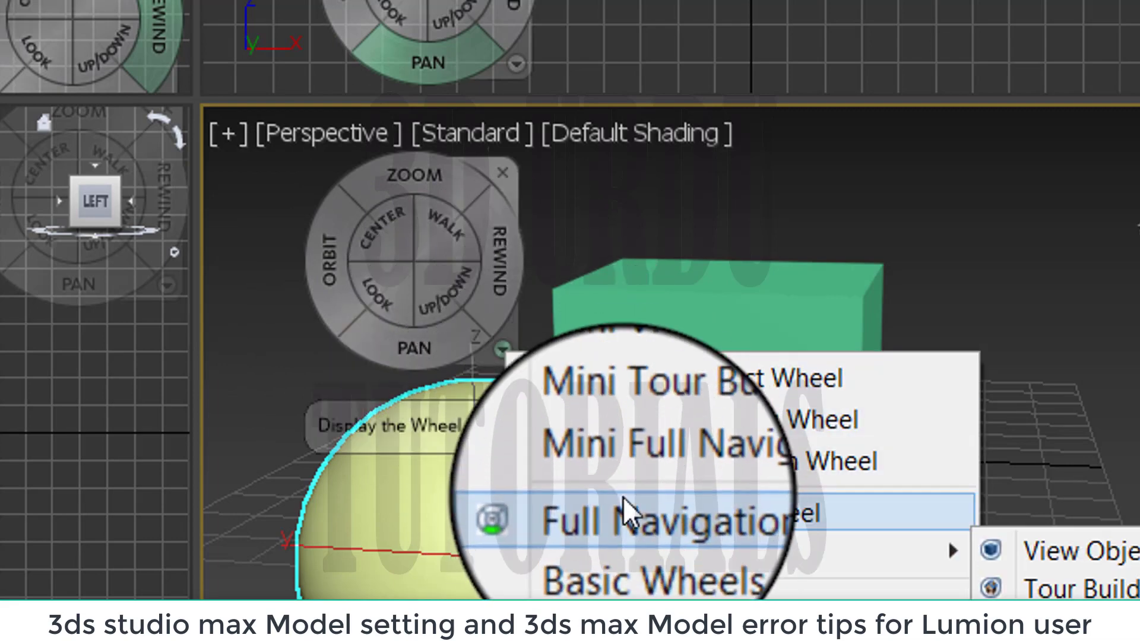
pyautogui.click(615, 465)
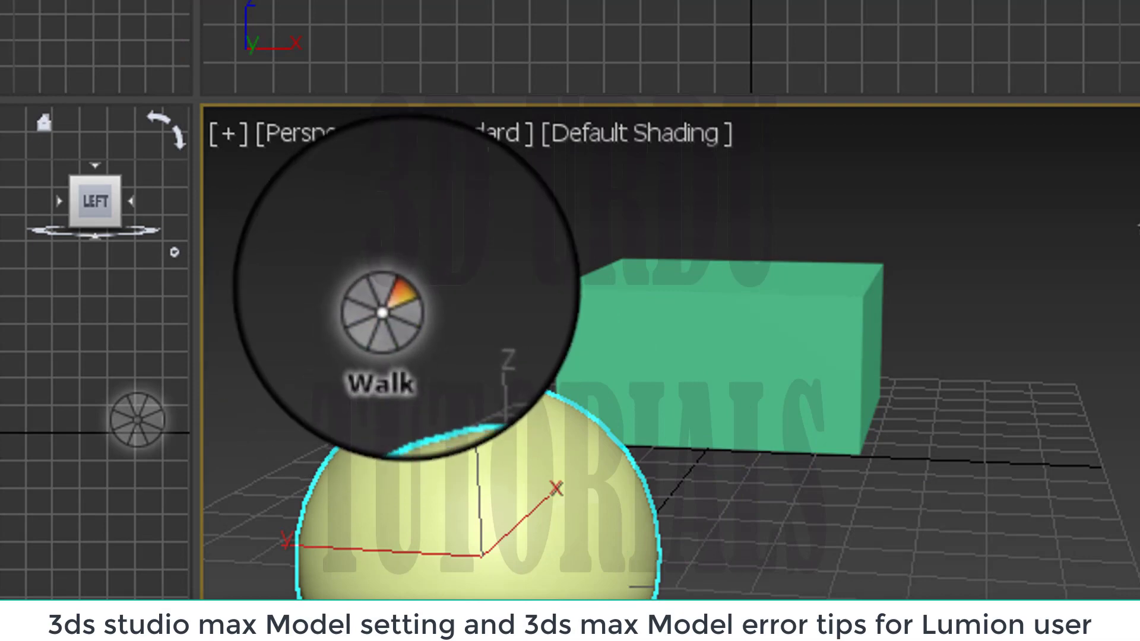
pyautogui.moveTo(631, 637); pyautogui.dragTo(612, 596)
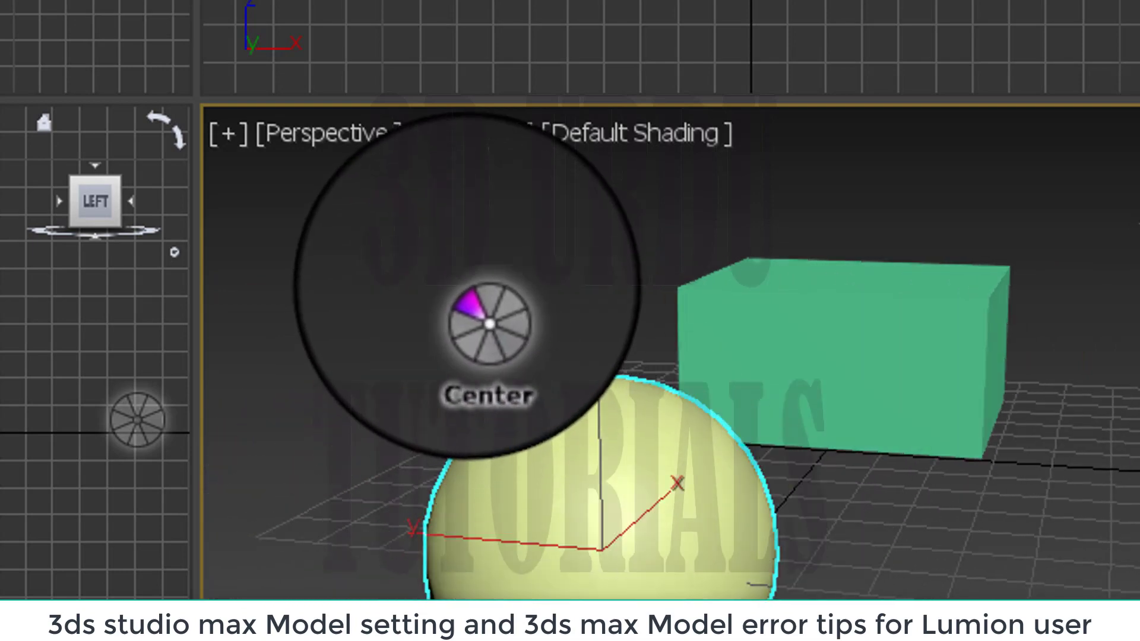
pyautogui.click(490, 324)
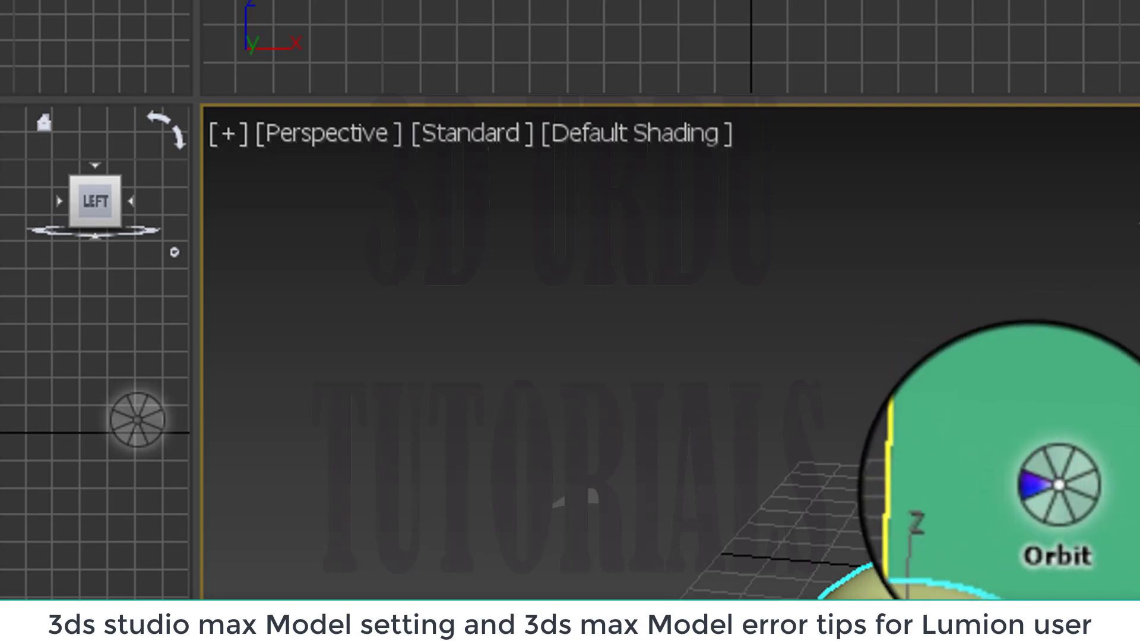
# - Switch the mini wheel back to the Full Navigation Wheel and close it
pyautogui.rightClick(704, 426)
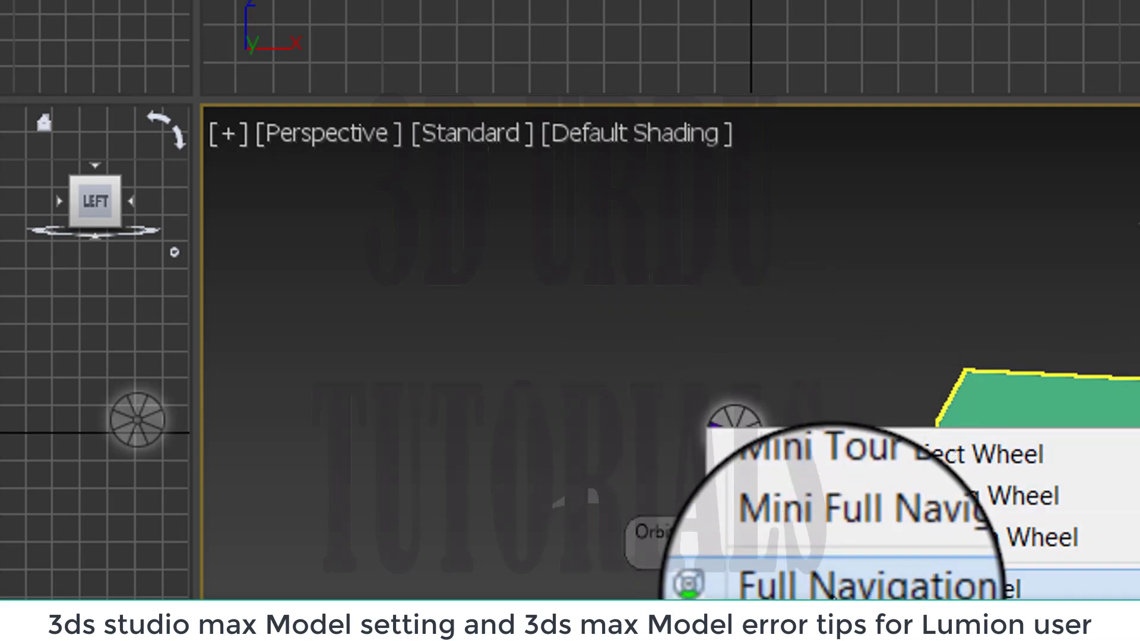
pyautogui.click(831, 584)
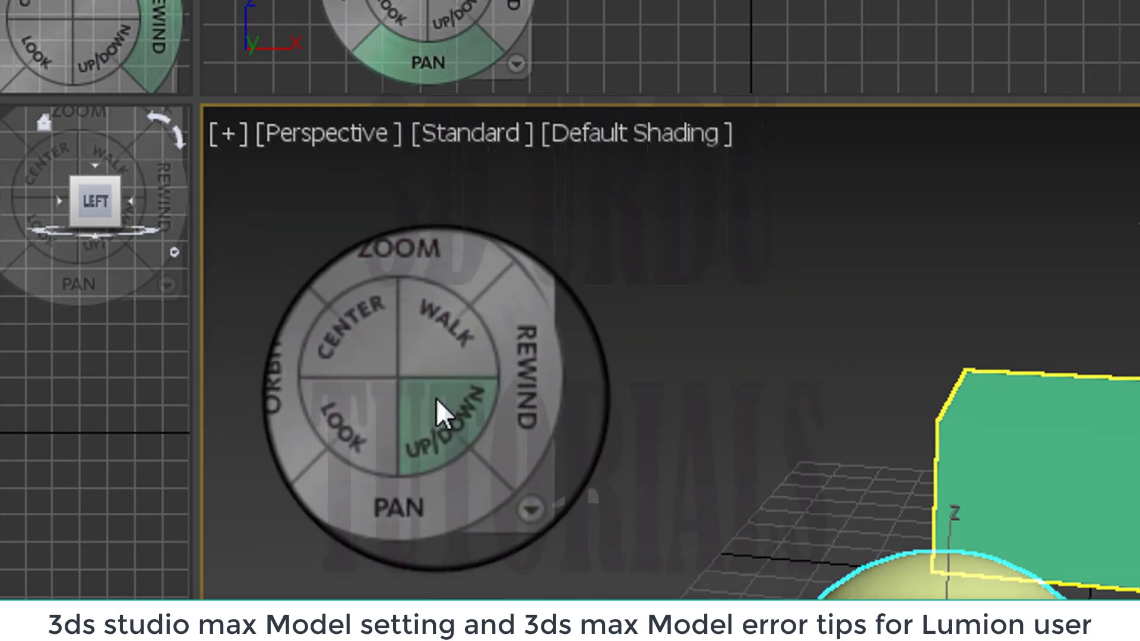
pyautogui.click(445, 424)
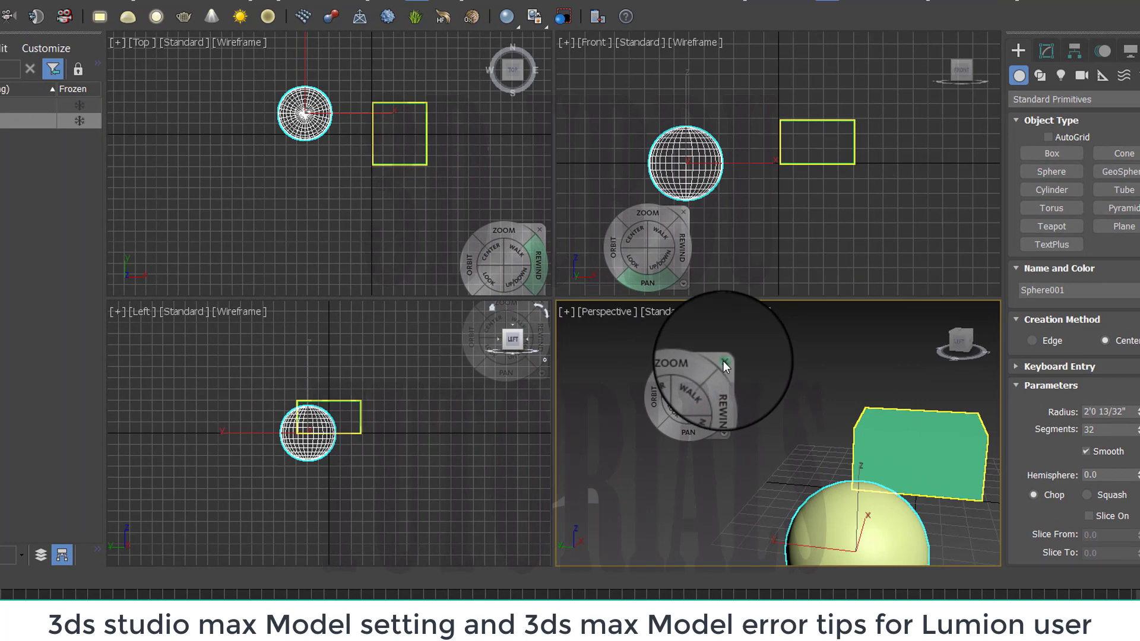
pyautogui.click(723, 360)
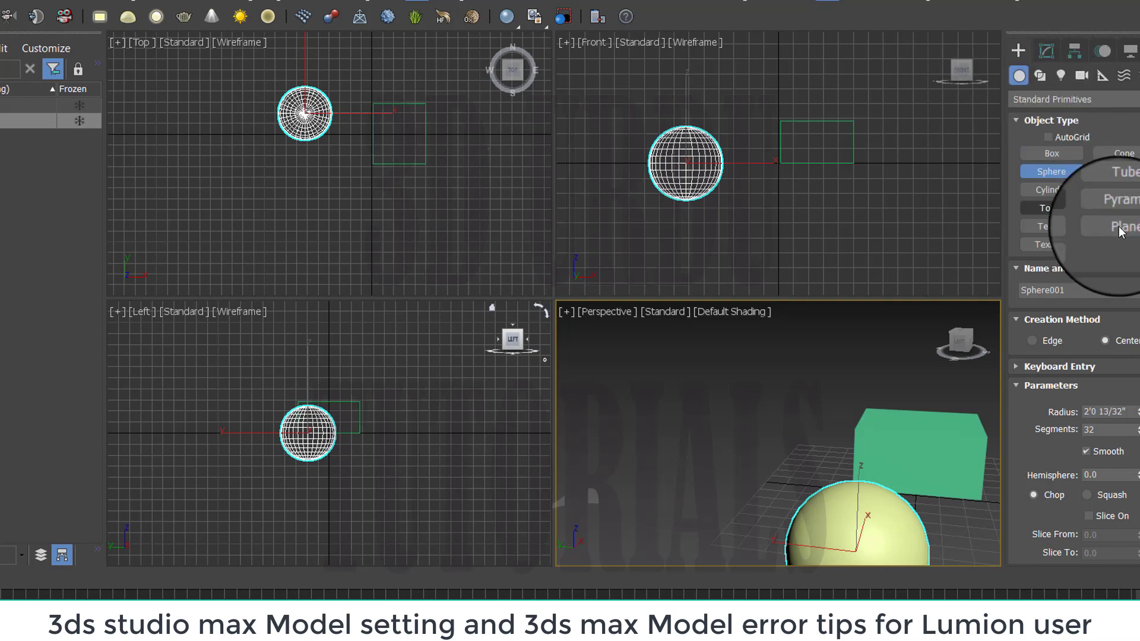
# - Create a second, larger box behind the first, about 7'2" long, 20'7" wide and 4'5" high, in the Perspective viewport
pyautogui.click(1040, 76)
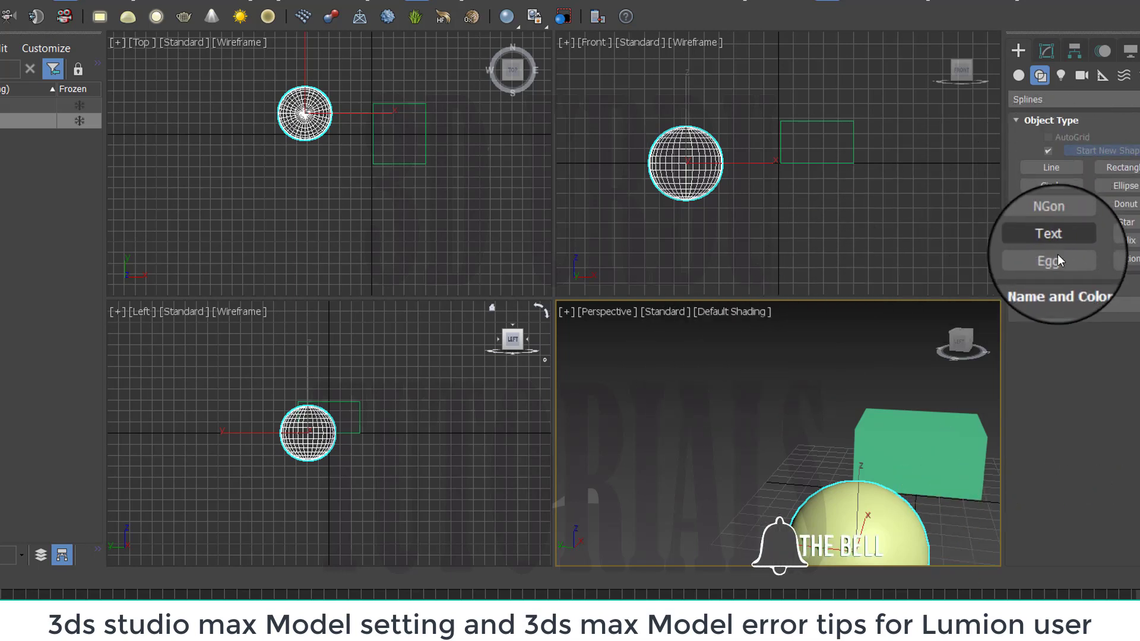
pyautogui.click(1017, 76)
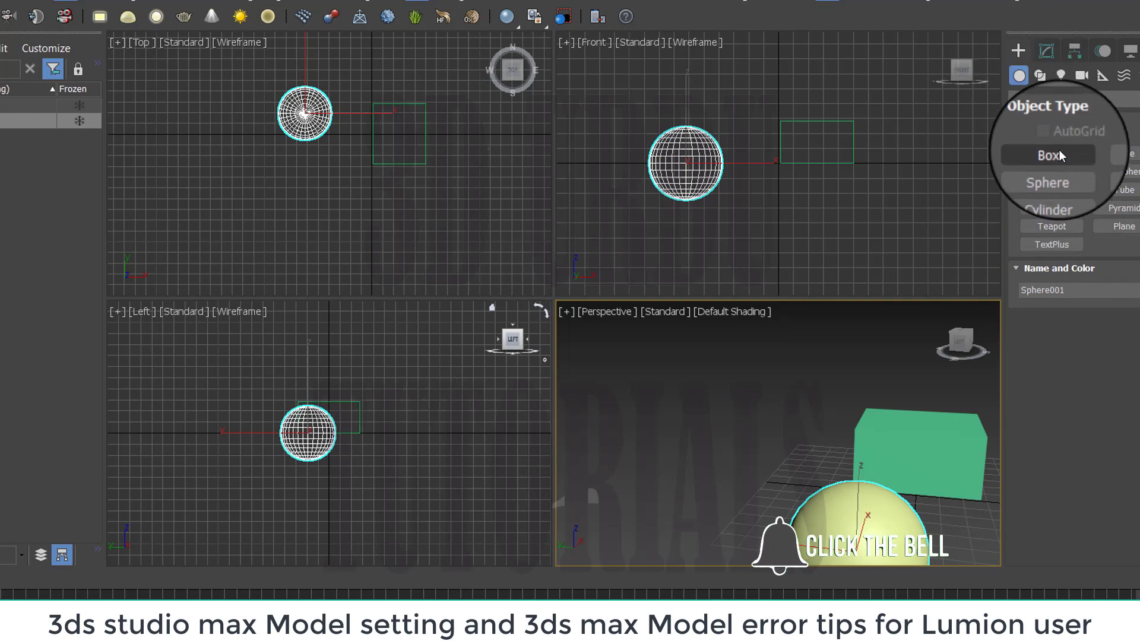
pyautogui.click(1059, 150)
pyautogui.moveTo(640, 440); pyautogui.dragTo(834, 389)
pyautogui.click(819, 299)
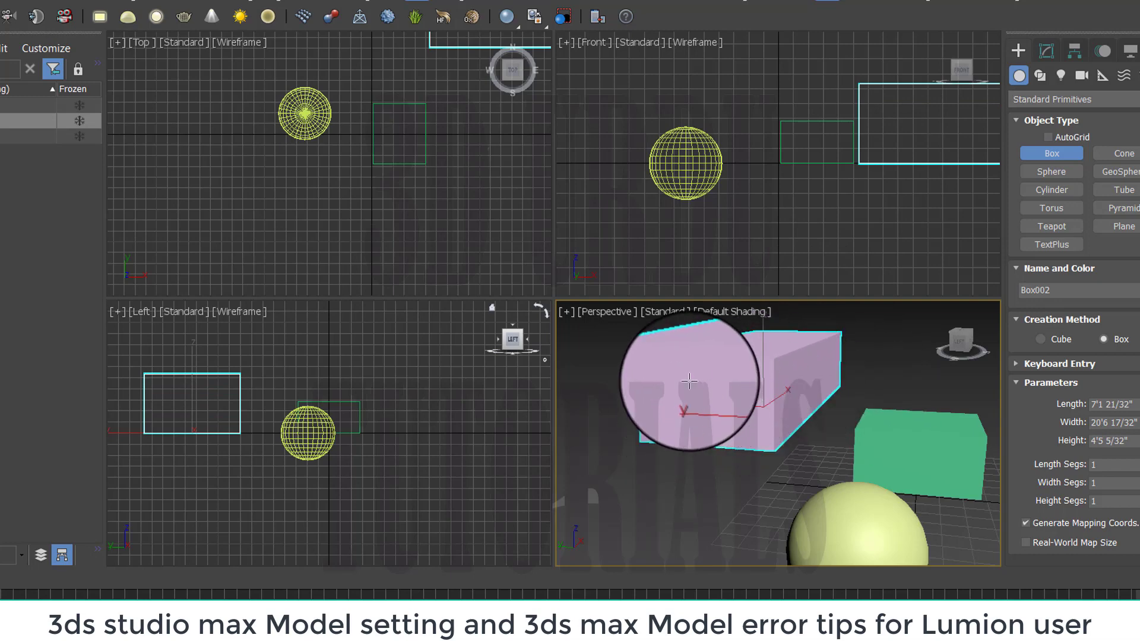
# - Set the new box's segments to 20 length, 31 width and 9 height, and display Edged Faces in the Perspective viewport
pyautogui.moveTo(1139, 465); pyautogui.dragTo(1139, 452)
pyautogui.click(732, 311)
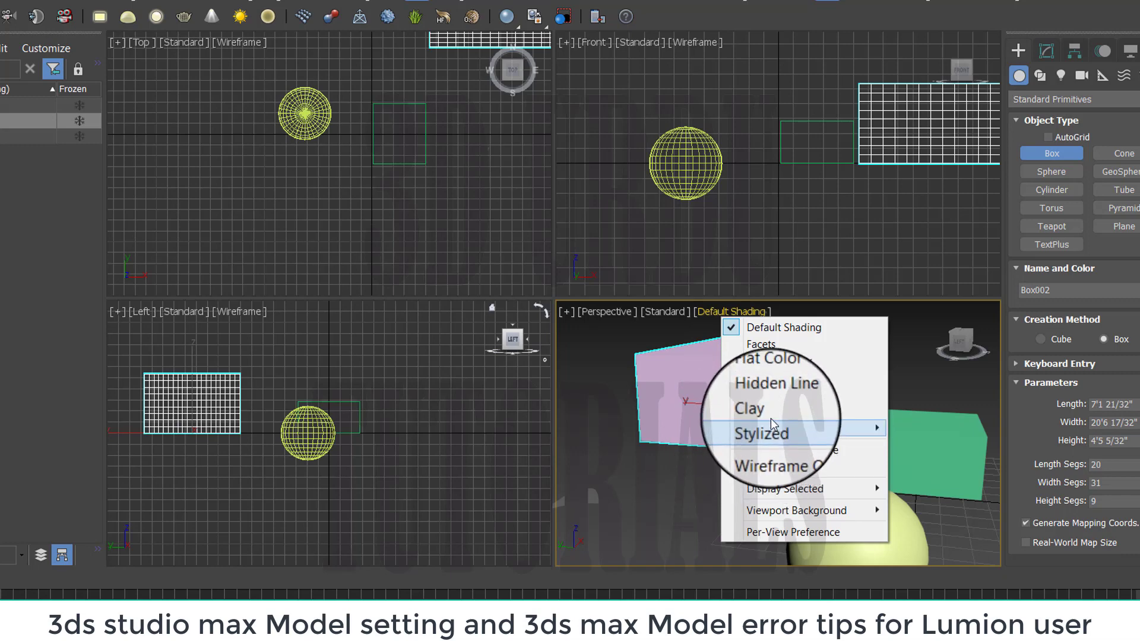
pyautogui.click(743, 469)
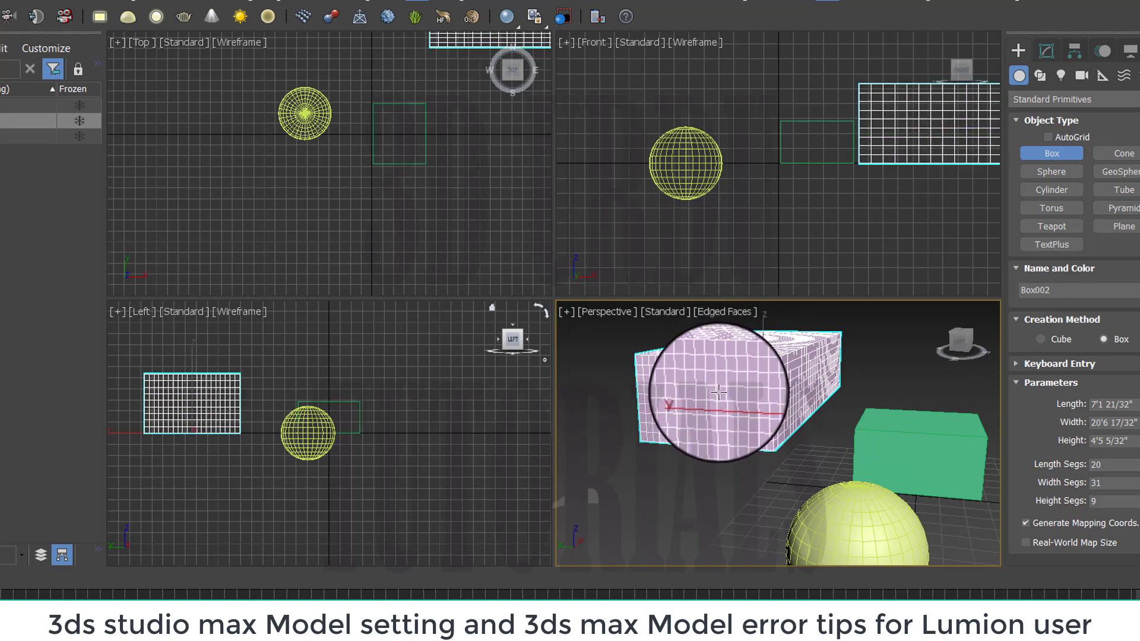
pyautogui.click(727, 398)
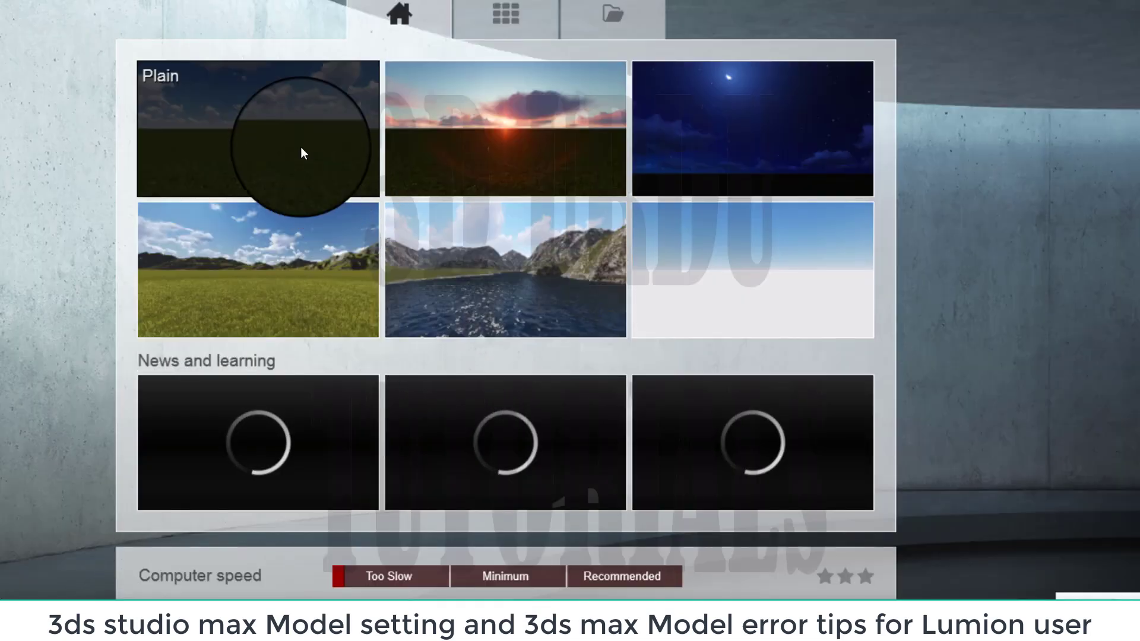
# - Switch to Lumion and start a new scene from the Plain landscape
pyautogui.click(301, 148)
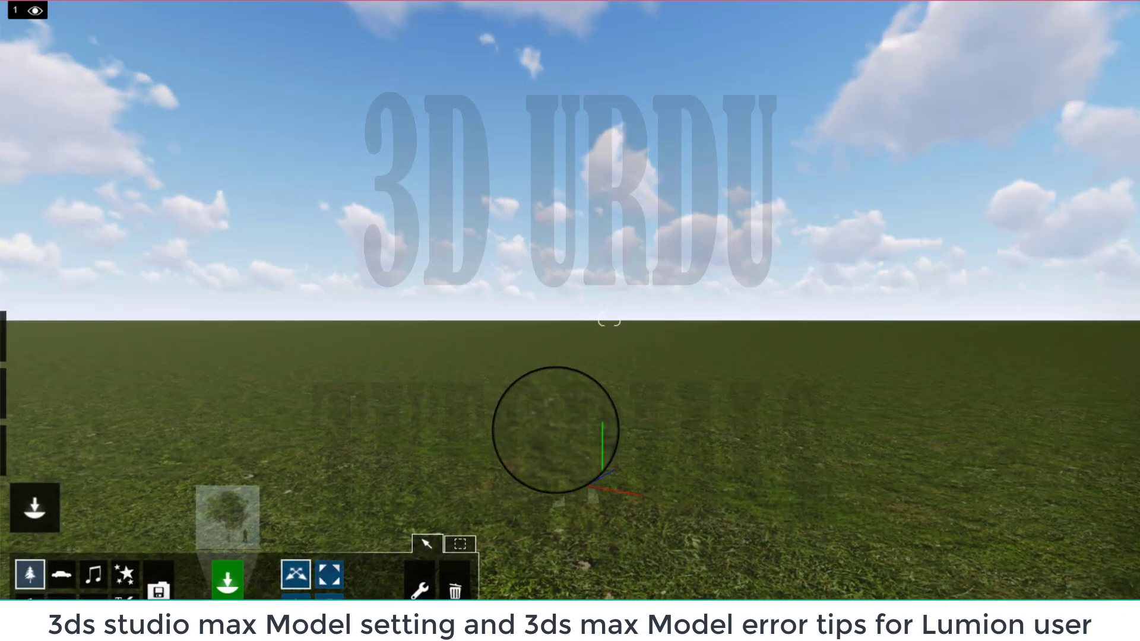
pyautogui.moveTo(555, 431)
pyautogui.mouseDown(button='right')
pyautogui.moveTo(549, 420)
pyautogui.moveTo(552, 430)
pyautogui.mouseUp(button='right')
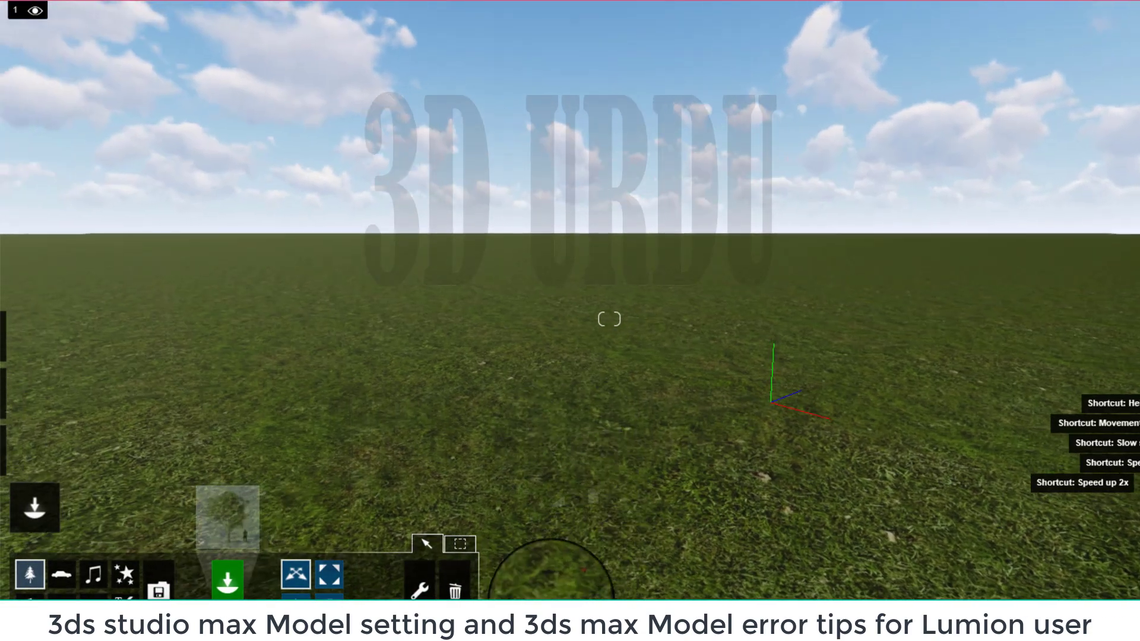
pyautogui.moveTo(339, 631)
pyautogui.click(339, 564)
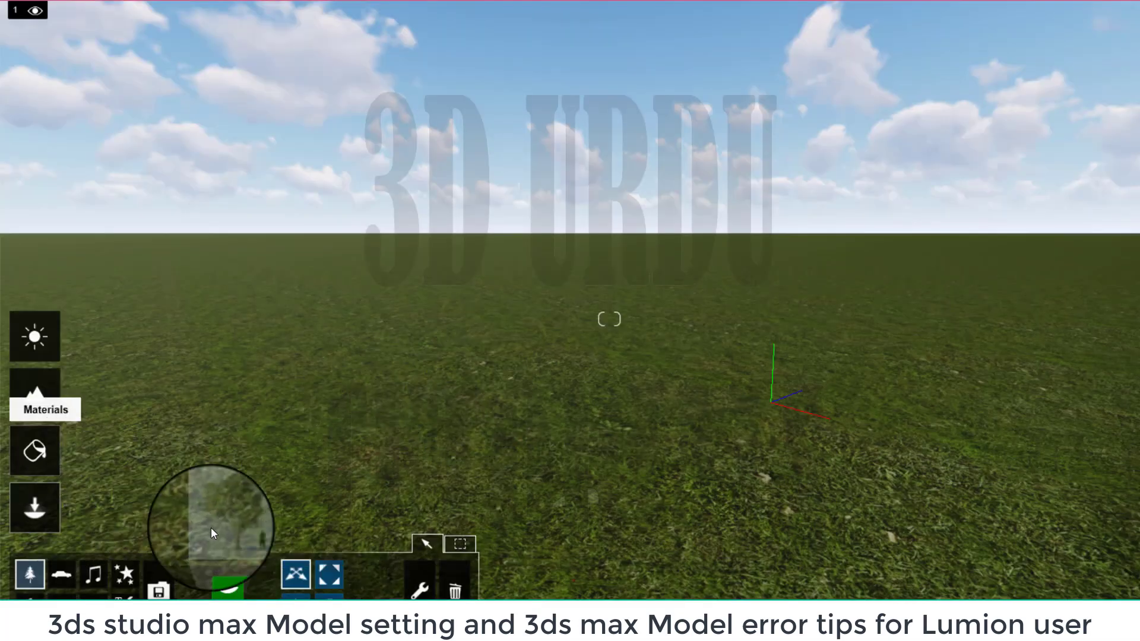
# - Place the imported Samroung-Andet-Bore room model on the grass in front of the camera
pyautogui.click(158, 573)
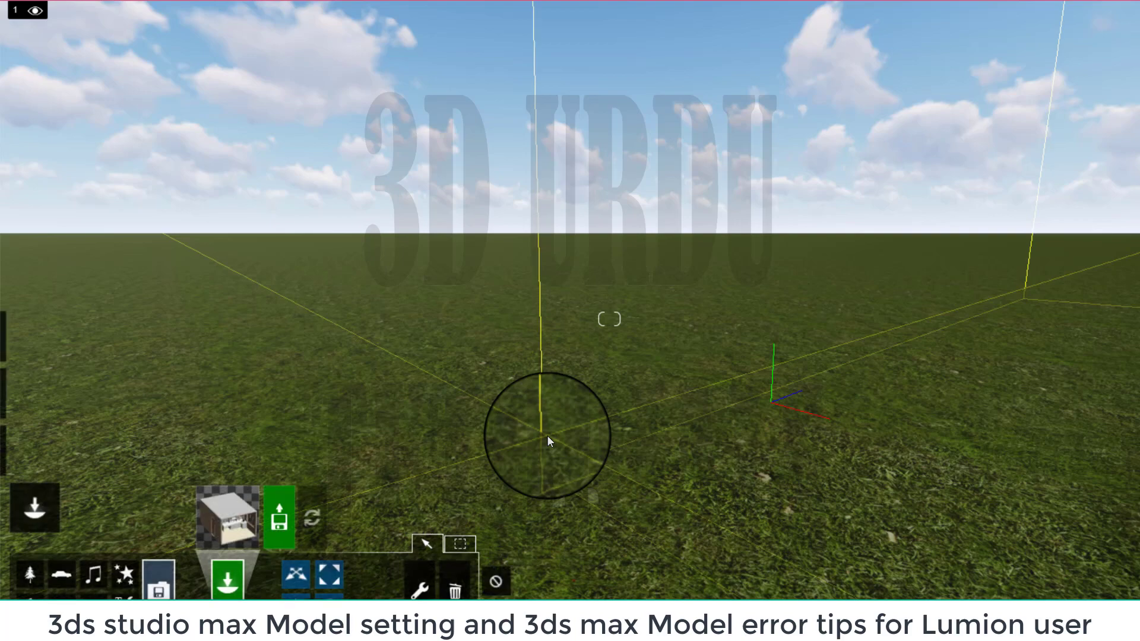
pyautogui.click(547, 436)
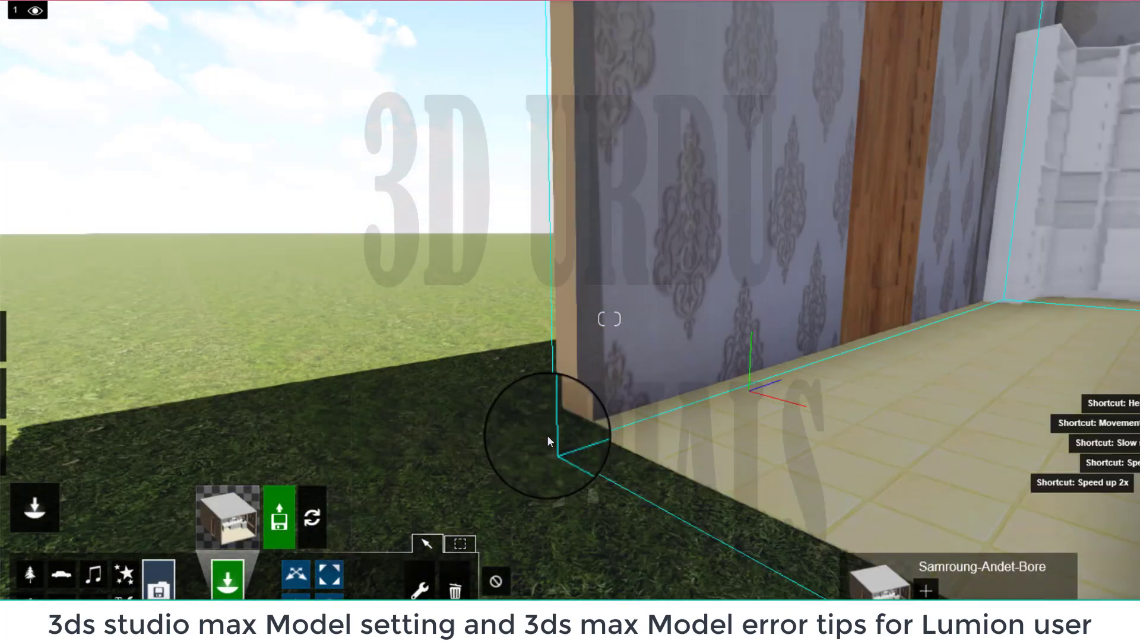
pyautogui.press('s')
pyautogui.moveTo(632, 426); pyautogui.dragTo(717, 446, button='right')
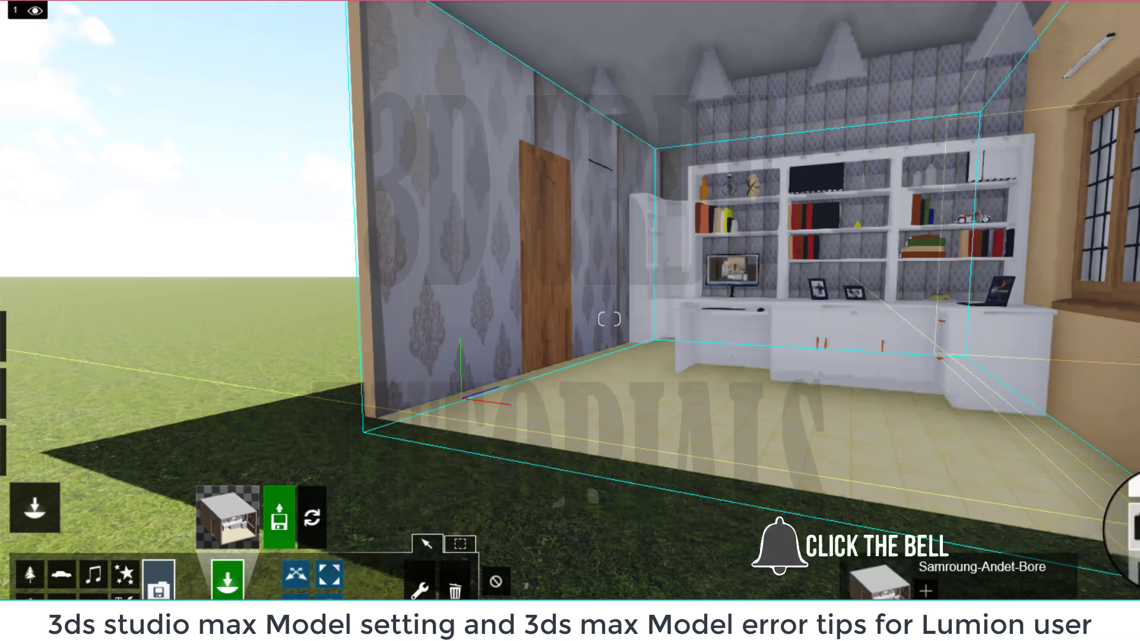
# - Enter Photo mode and frame the room's whole open front, from floor to ceiling, in the photo view
pyautogui.click(748, 408)
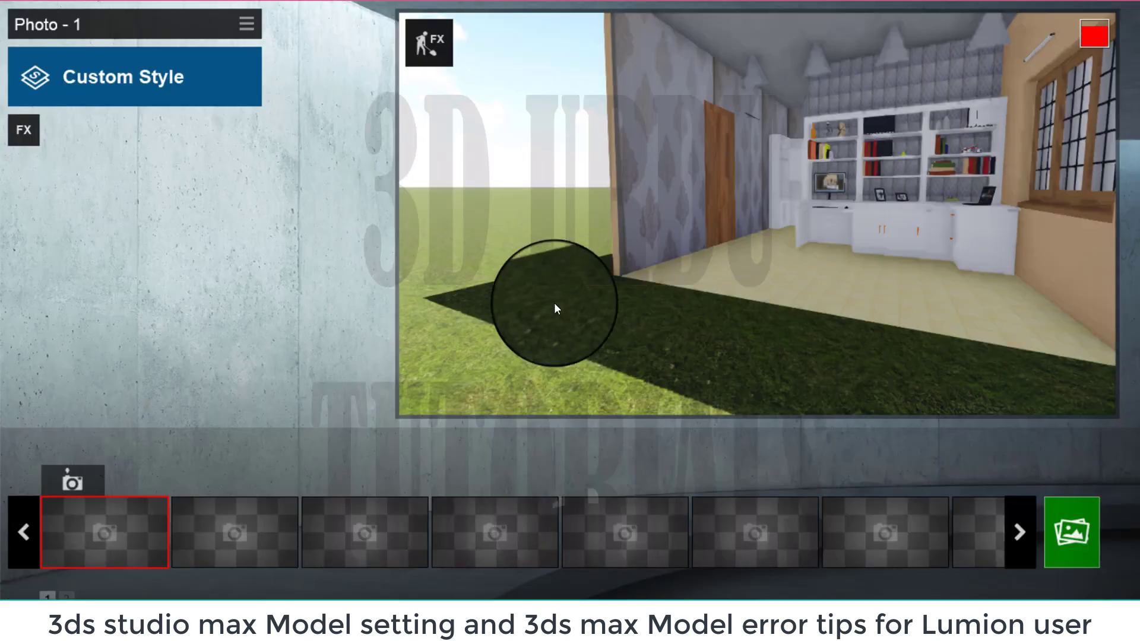
pyautogui.moveTo(553, 302); pyautogui.dragTo(646, 251, button='right')
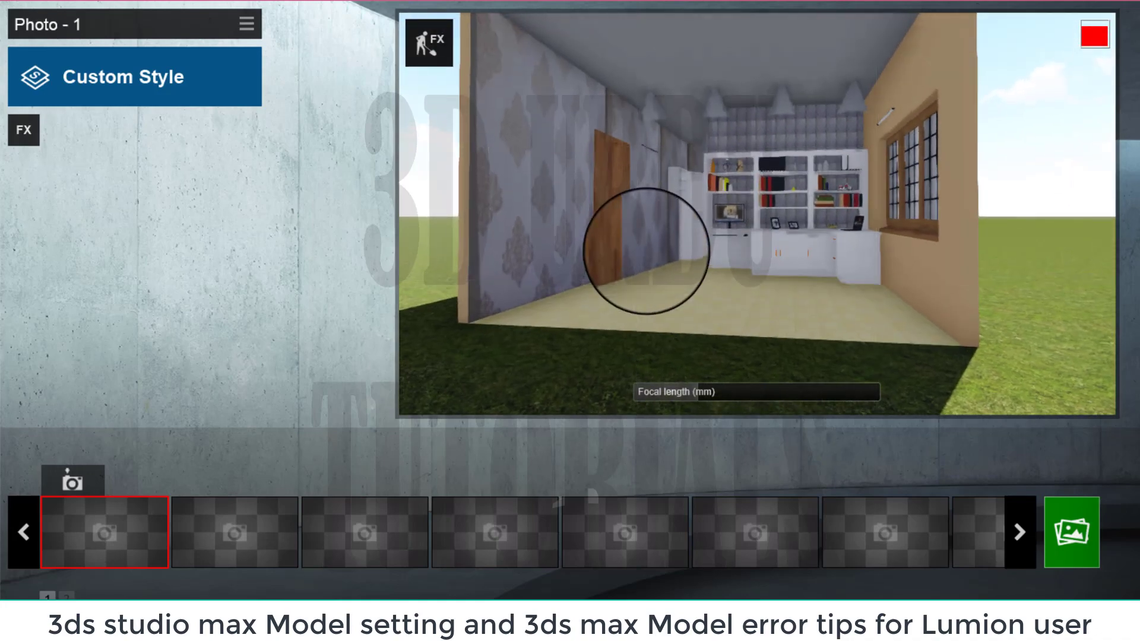
pyautogui.press('q')
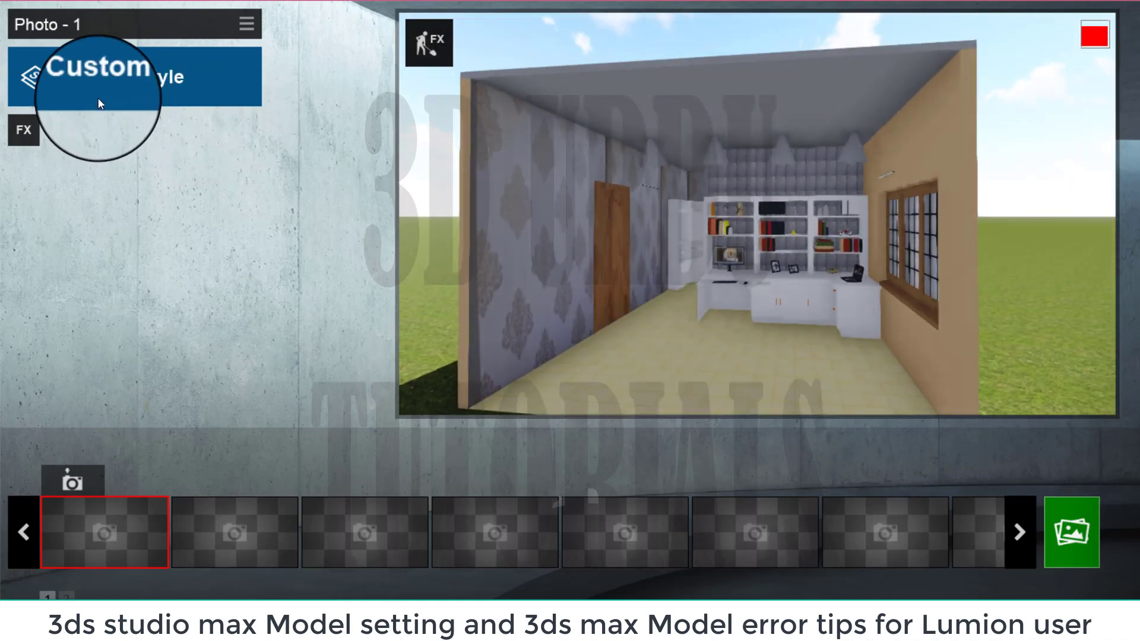
# - Examine the available photo effects by category, including light, scene animation, artistic and colour effects, and close the effect selection
pyautogui.click(26, 132)
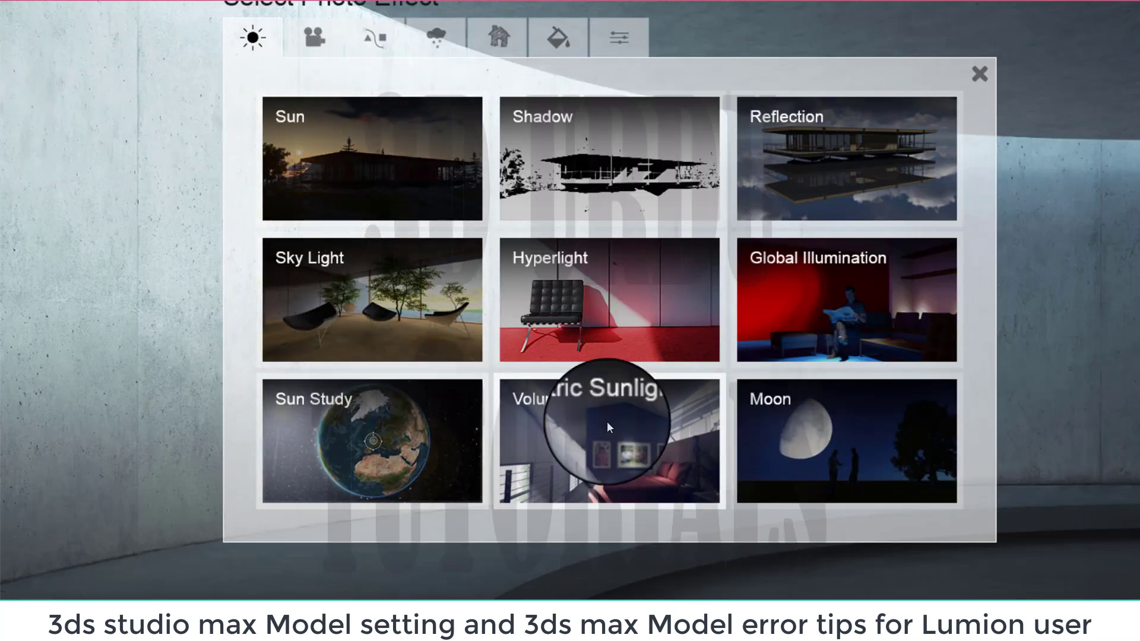
pyautogui.click(314, 38)
pyautogui.click(508, 45)
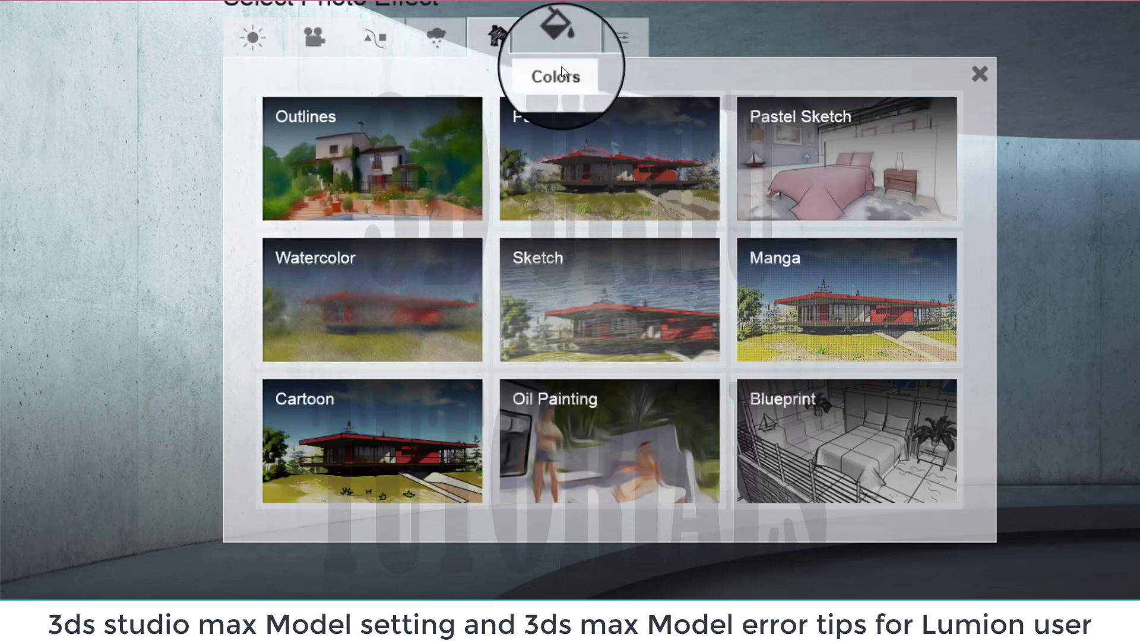
pyautogui.click(546, 46)
pyautogui.click(436, 36)
pyautogui.click(373, 43)
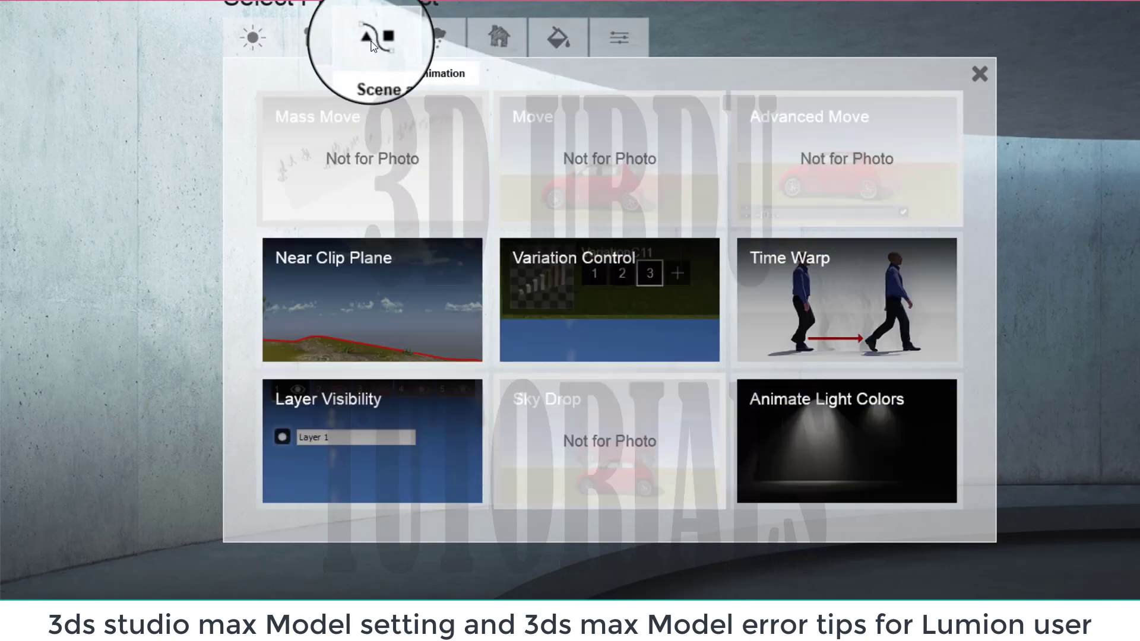
pyautogui.click(314, 37)
pyautogui.click(253, 37)
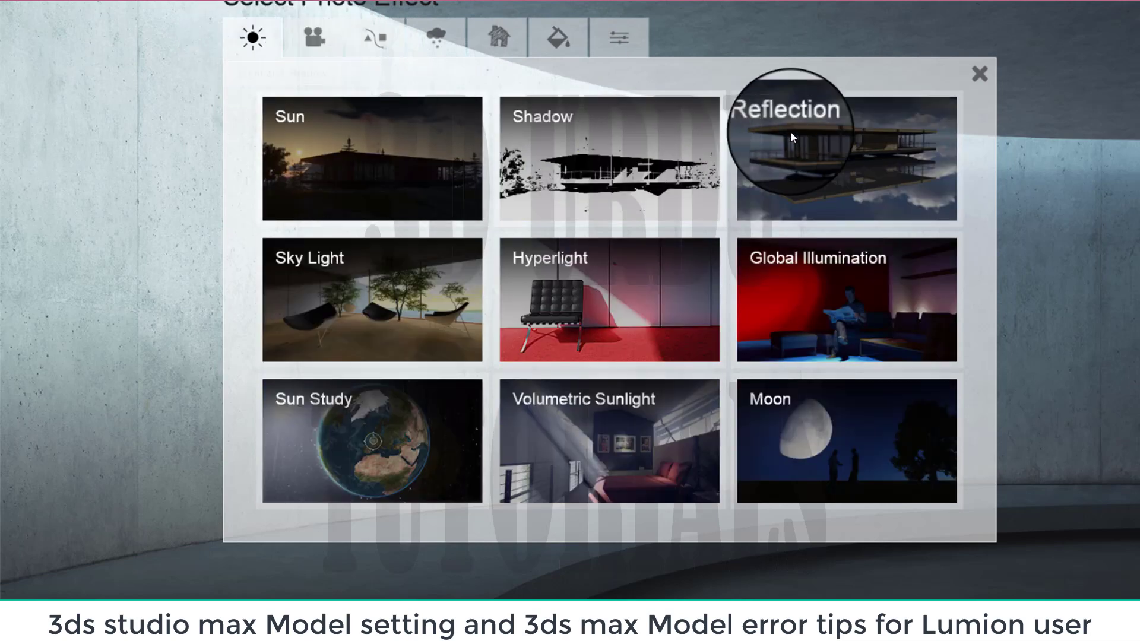
pyautogui.click(979, 80)
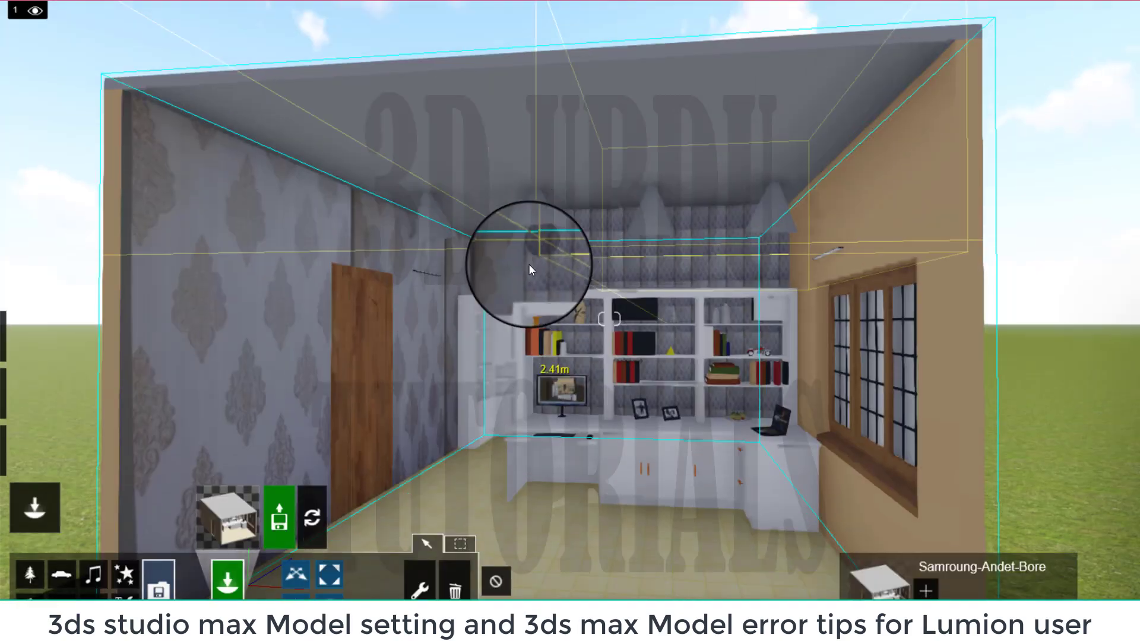
# - Apply the blue flecked indoor carpet material to the tan wall around the window
pyautogui.scroll(-5, 521, 314)
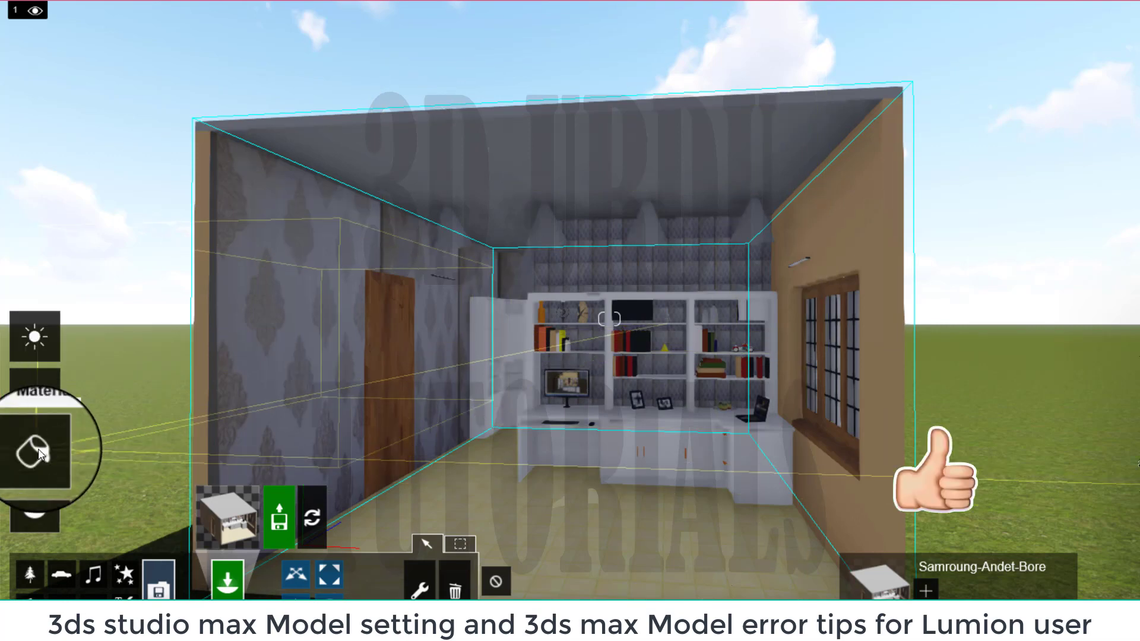
pyautogui.click(36, 451)
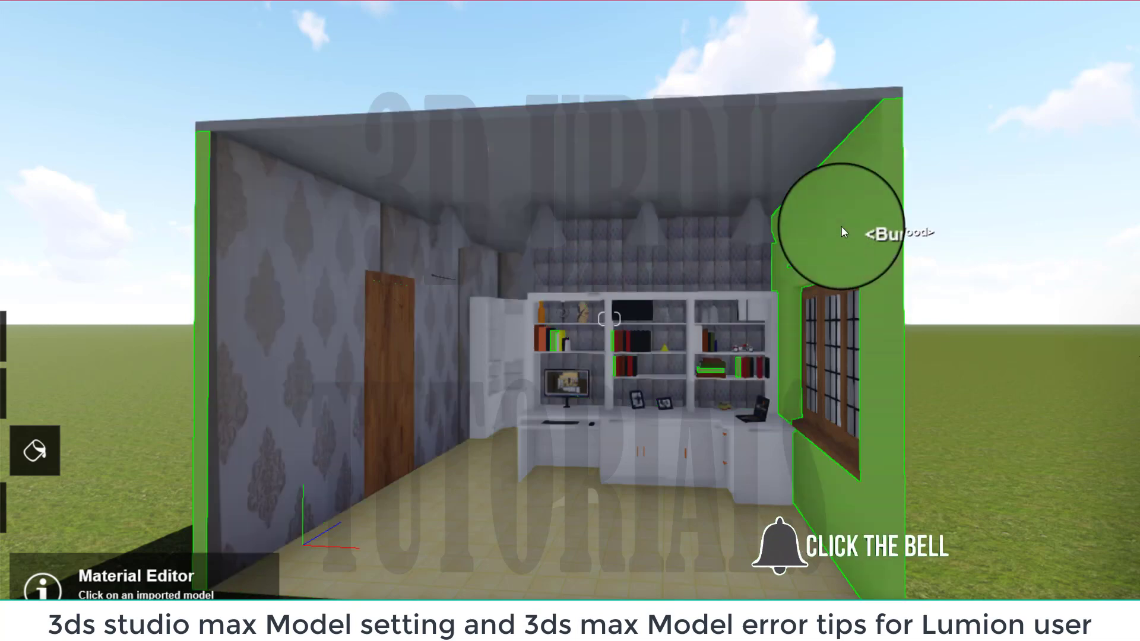
pyautogui.click(841, 227)
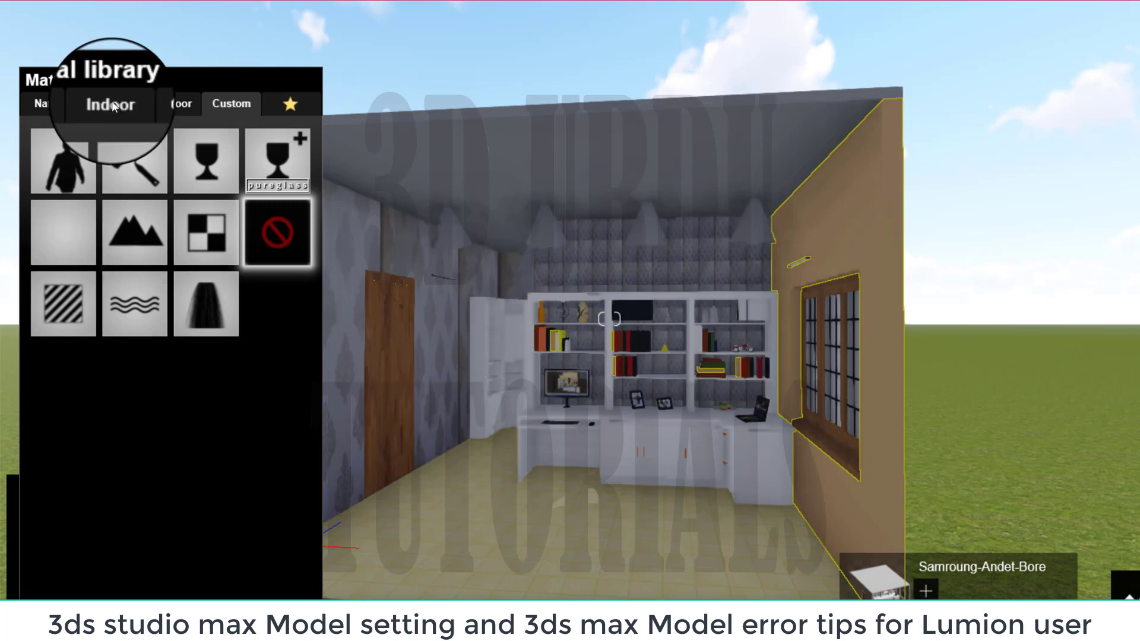
pyautogui.click(112, 102)
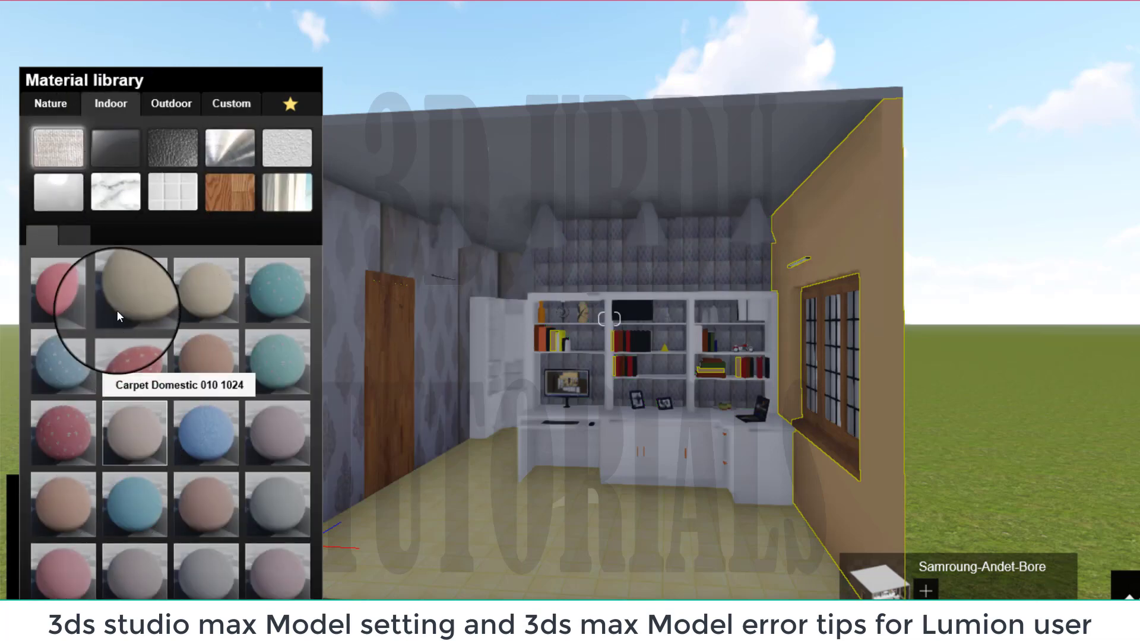
pyautogui.click(76, 236)
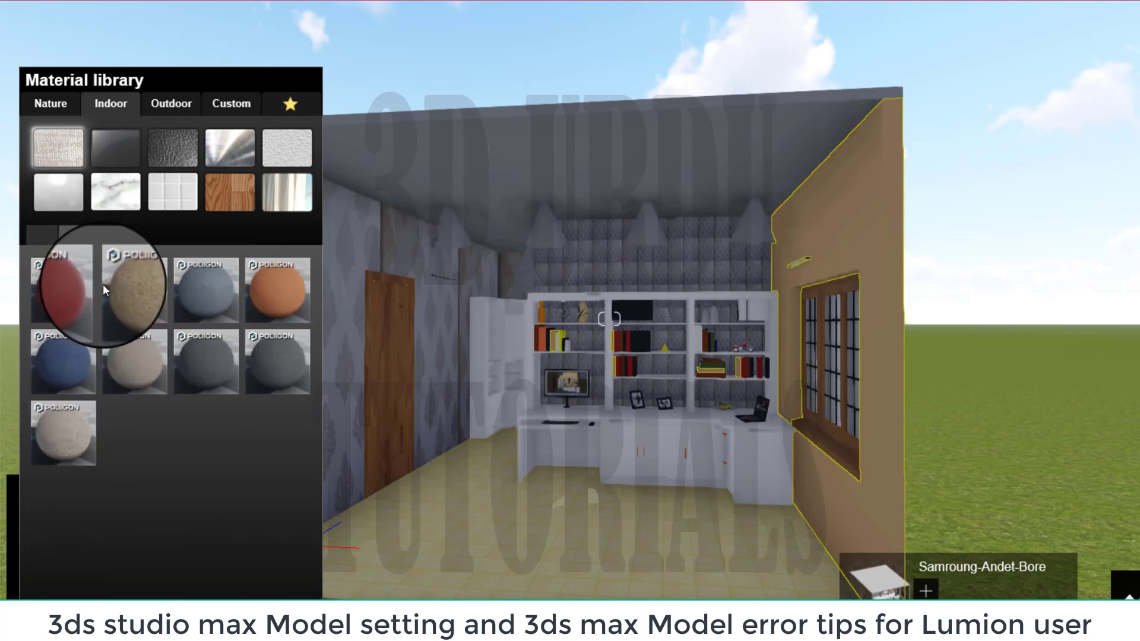
pyautogui.click(39, 234)
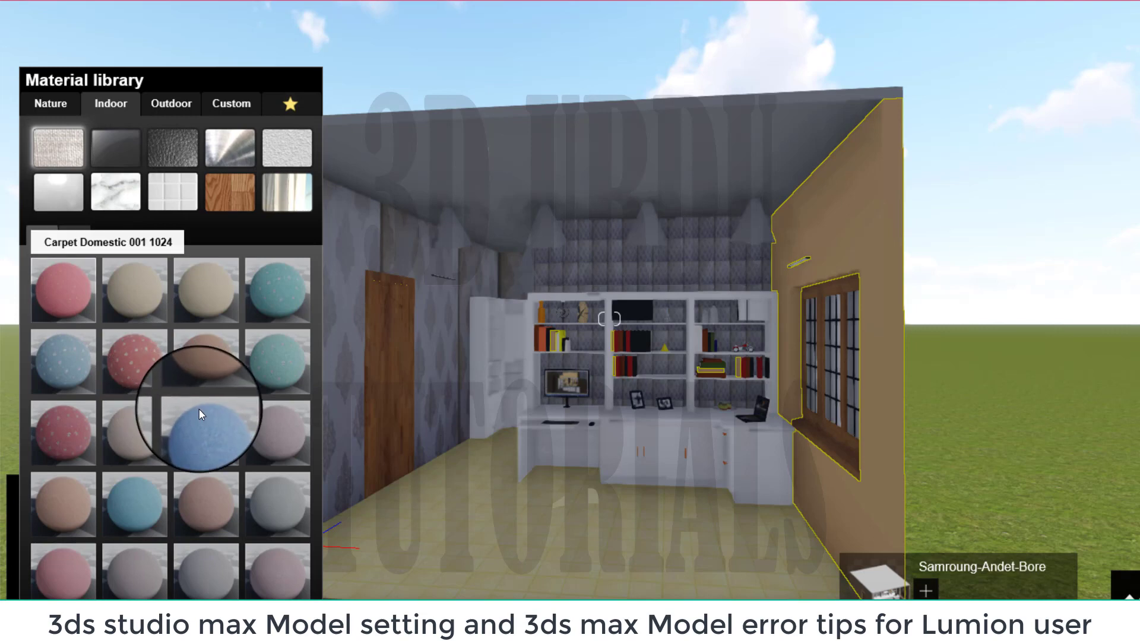
pyautogui.click(63, 371)
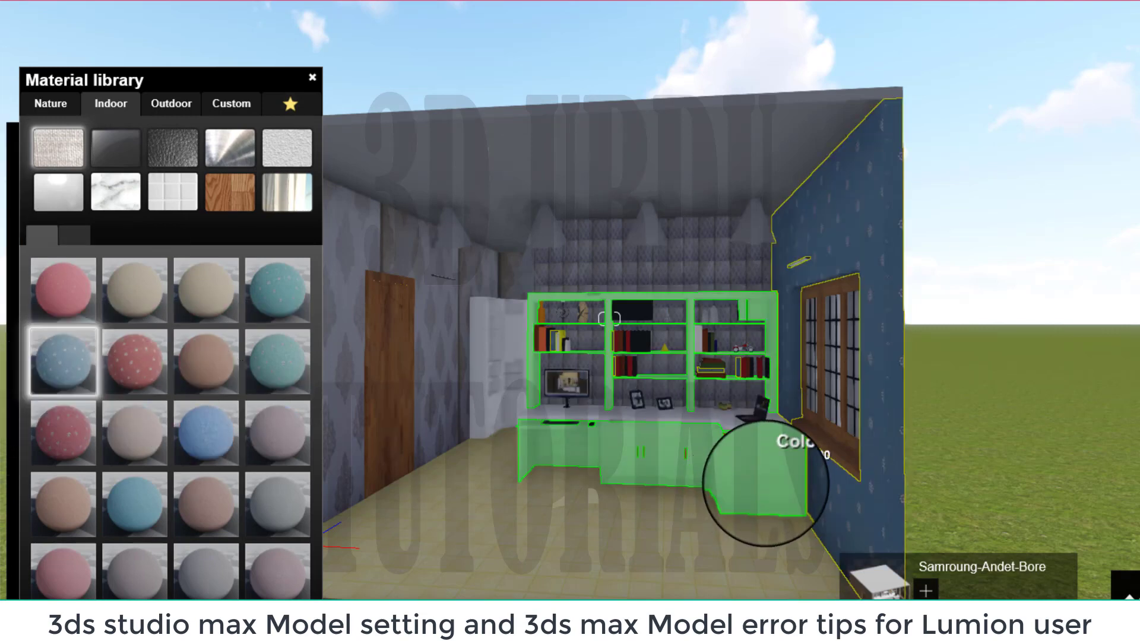
# - Examine the new blue wall material and the room's interior from outside and close up
pyautogui.moveTo(765, 483); pyautogui.dragTo(798, 465, button='right')
pyautogui.press('s')
pyautogui.press('w')
pyautogui.press('a')
pyautogui.press('s')
pyautogui.press('a')
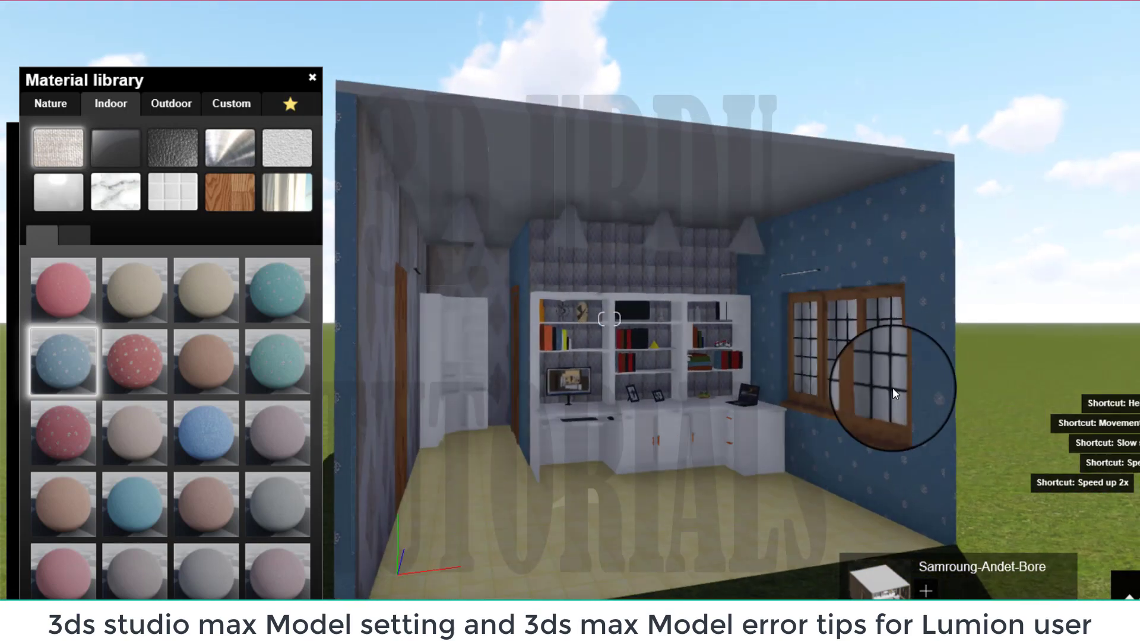
pyautogui.press('w')
pyautogui.press('w')
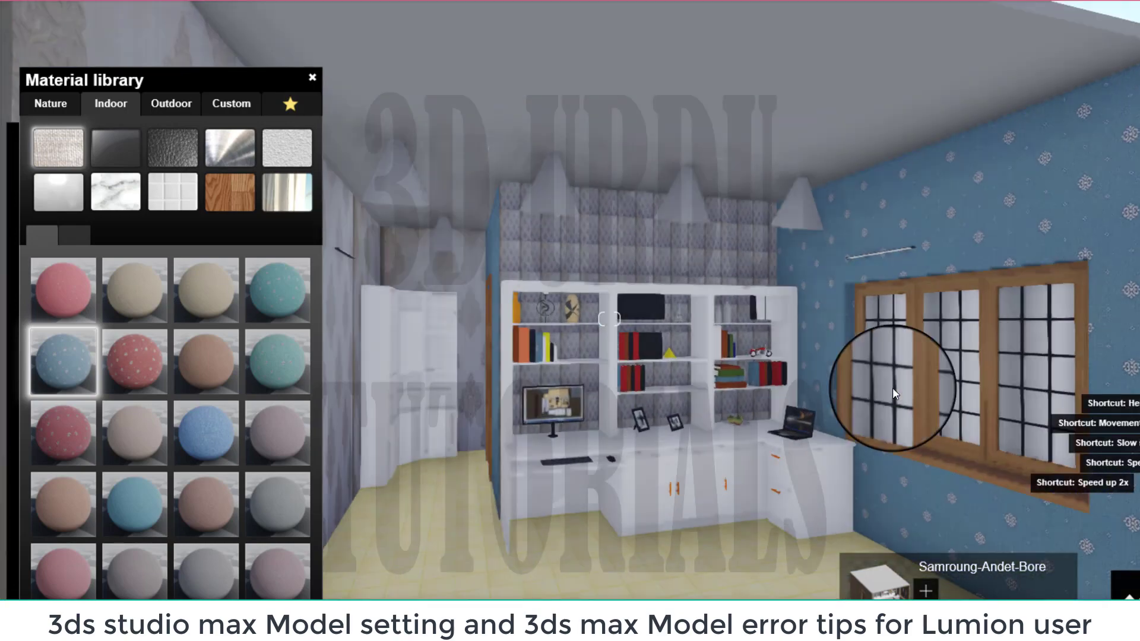
pyautogui.press('w')
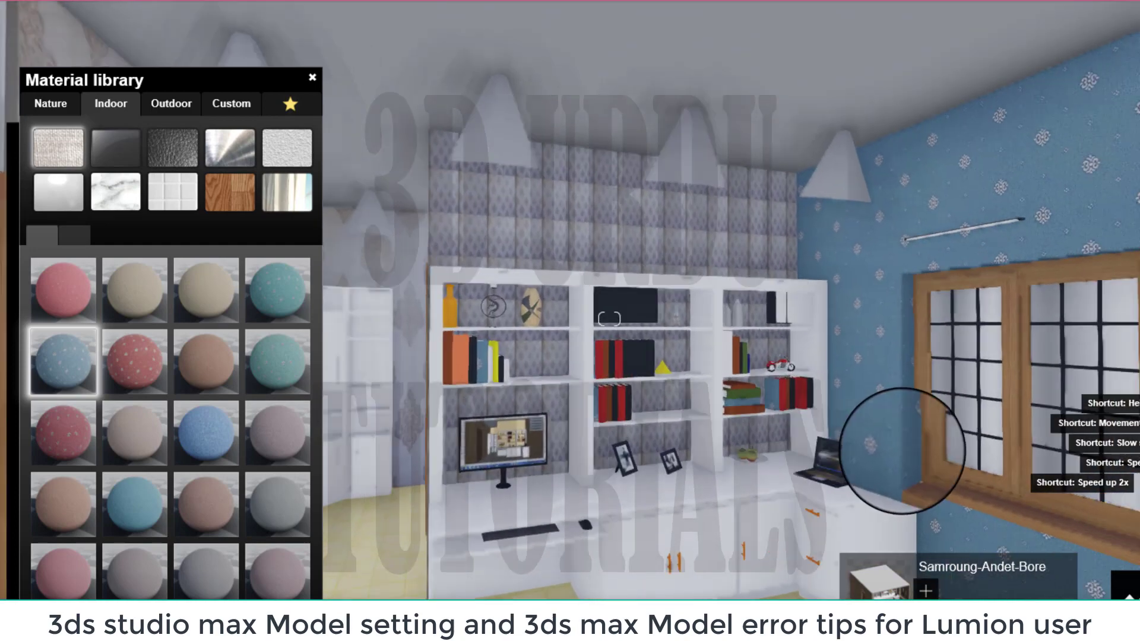
pyautogui.moveTo(903, 451); pyautogui.dragTo(957, 458, button='right')
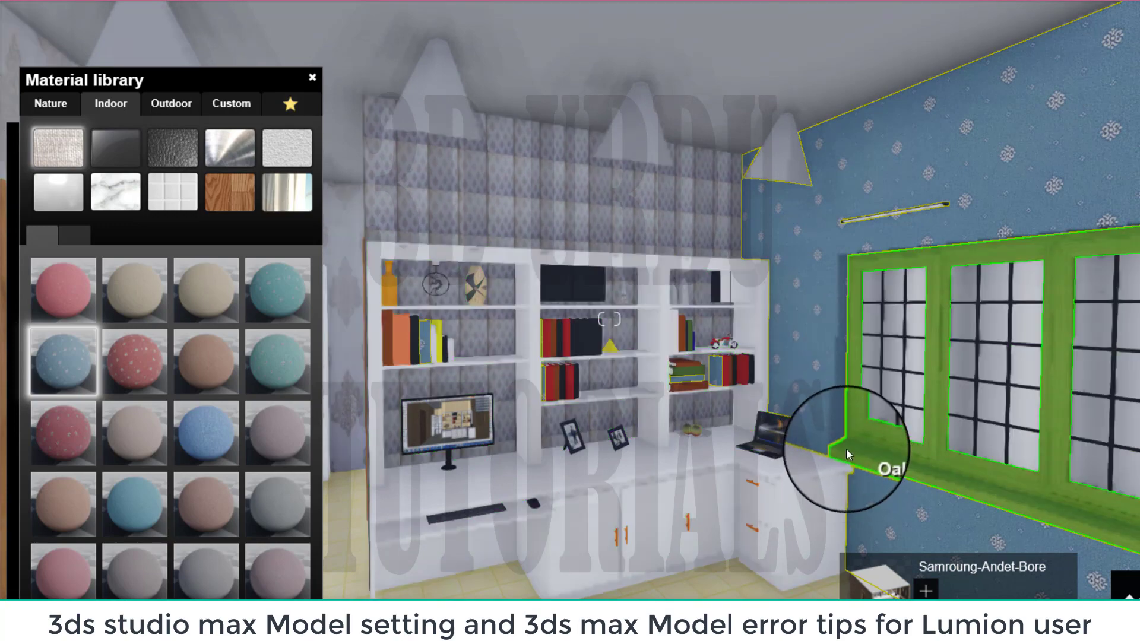
# - Apply the Glass material to the window panes, with reflectivity a little under half and transparency nearly full
pyautogui.click(910, 290)
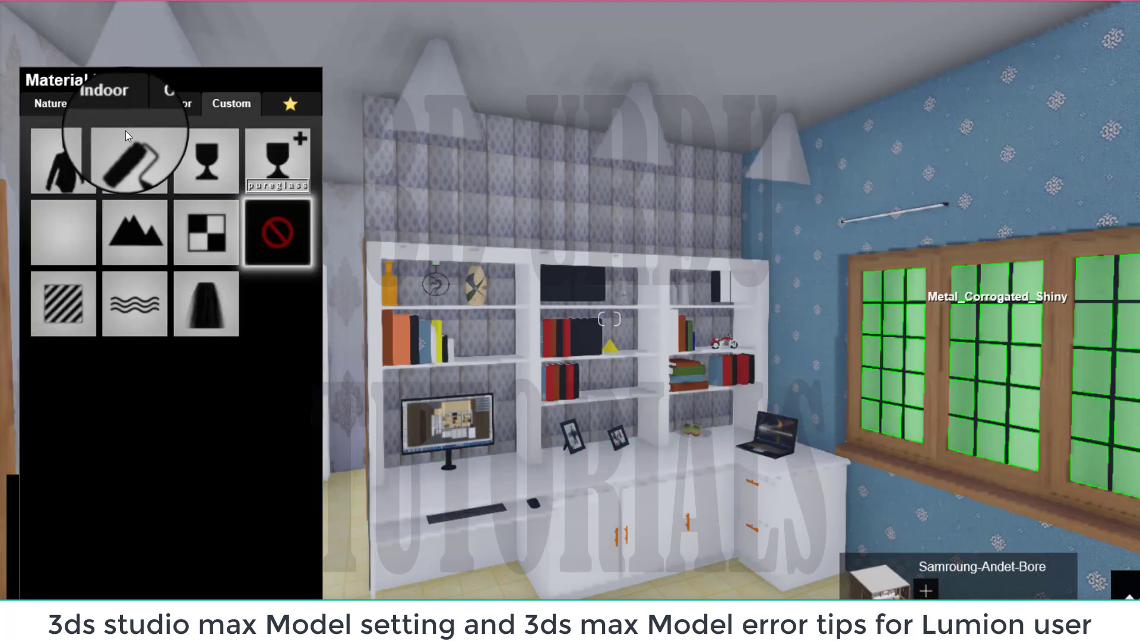
pyautogui.click(244, 176)
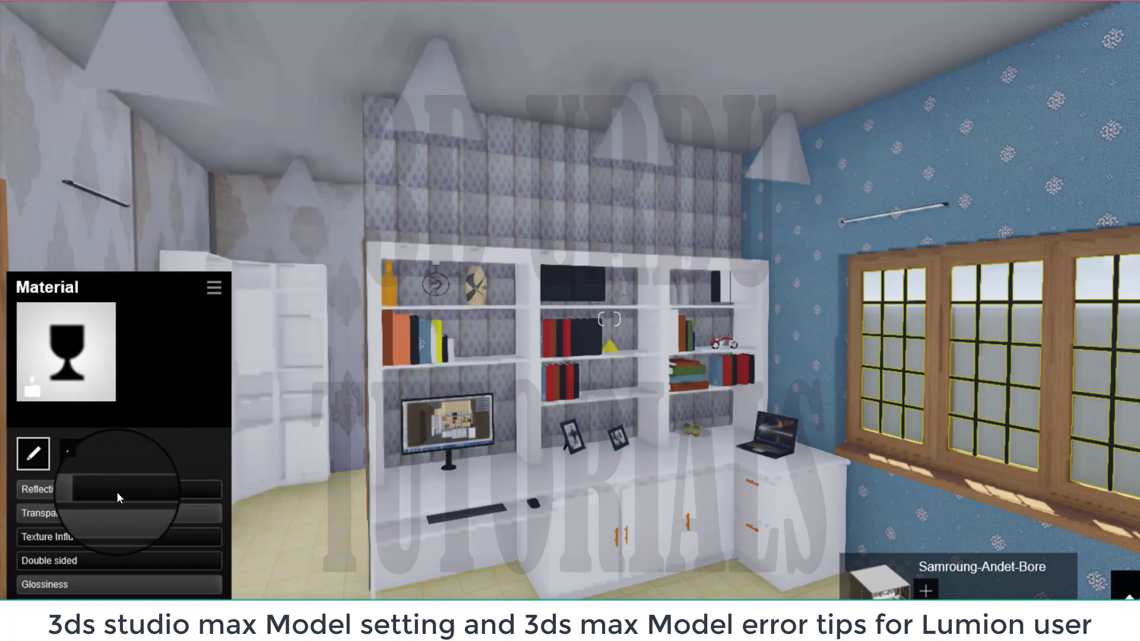
pyautogui.moveTo(173, 494); pyautogui.dragTo(105, 493)
pyautogui.moveTo(214, 521)
pyautogui.keyDown('shift'); pyautogui.mouseDown()
pyautogui.moveTo(152, 522)
pyautogui.moveTo(205, 516)
pyautogui.mouseUp(); pyautogui.keyUp('shift')
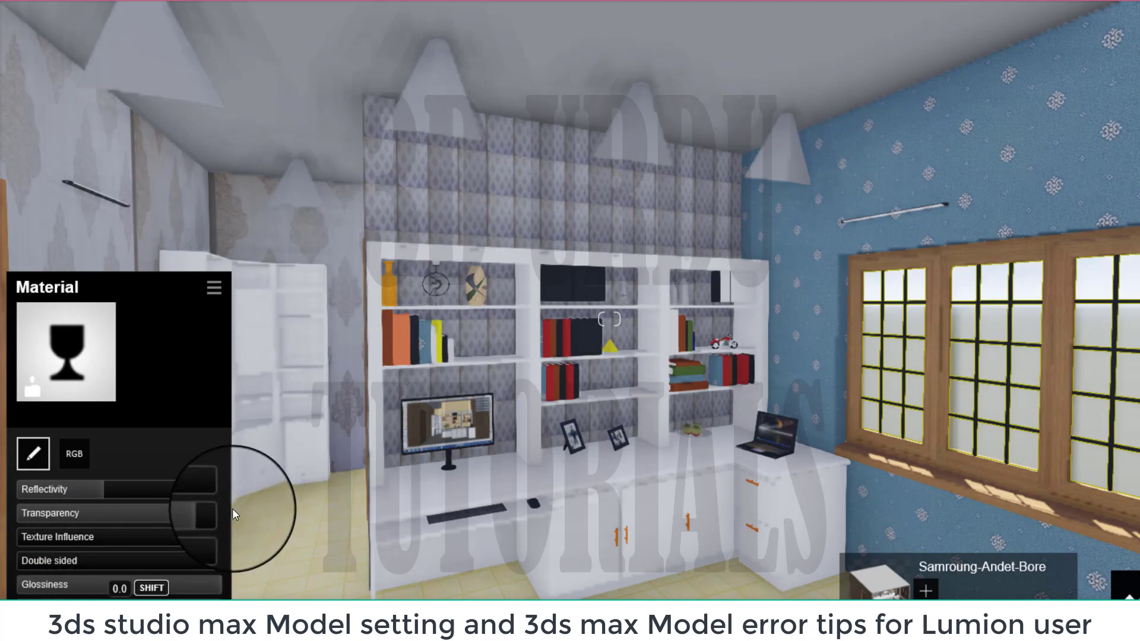
pyautogui.moveTo(465, 516); pyautogui.dragTo(466, 517, button='right')
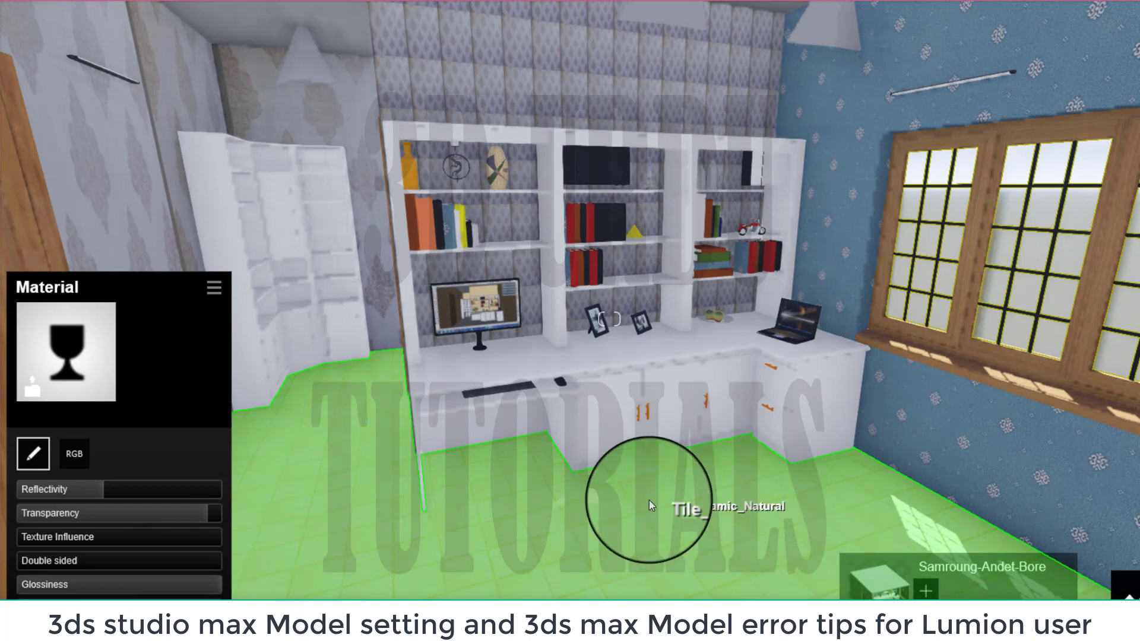
pyautogui.moveTo(651, 505); pyautogui.dragTo(651, 506, button='right')
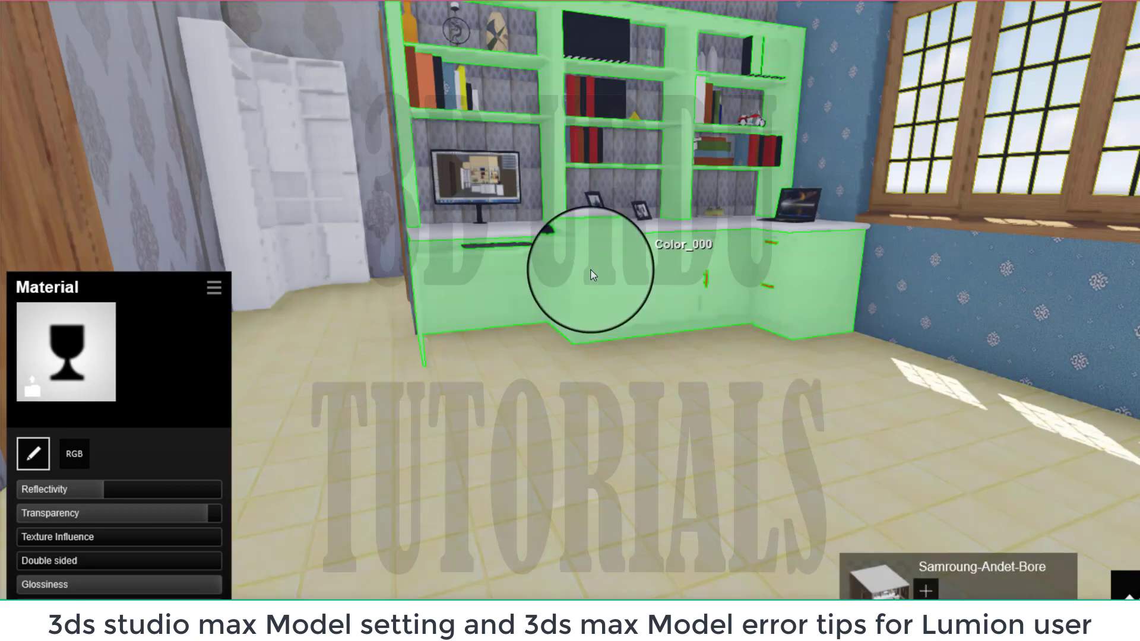
# - Open the material choices for the white desk and shelving unit, save the material edits and return to object placement
pyautogui.click(592, 275)
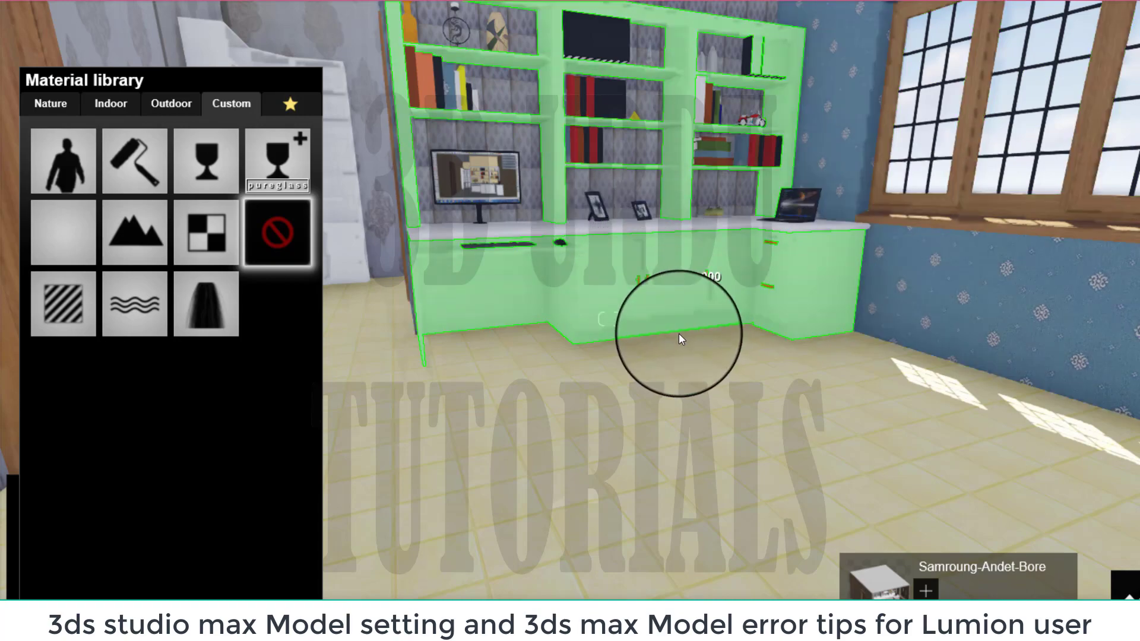
pyautogui.press('s')
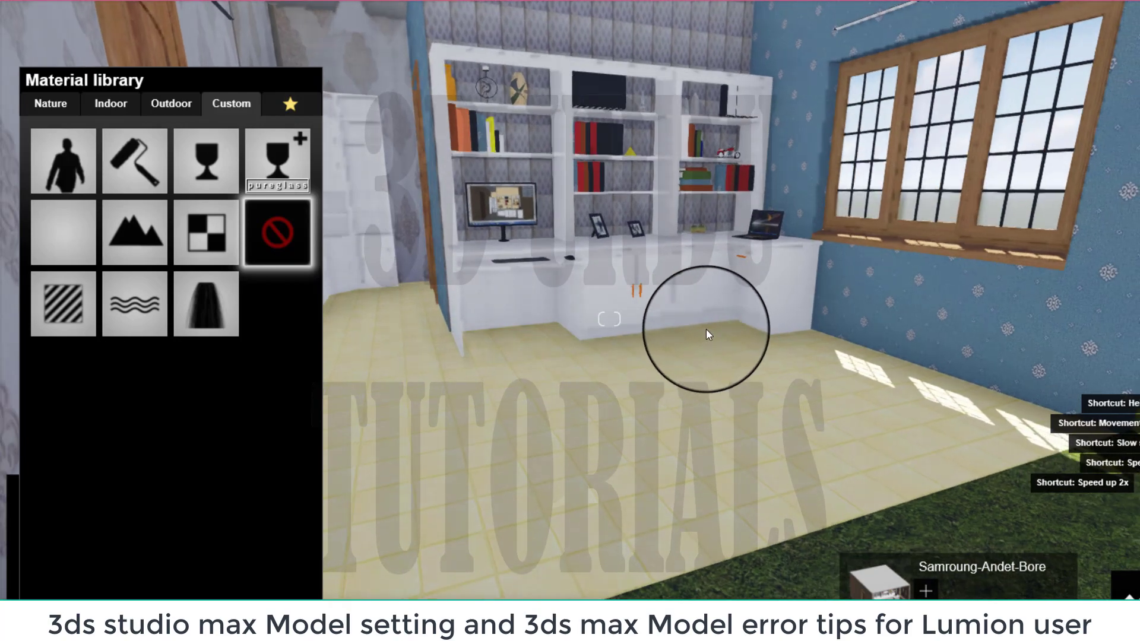
pyautogui.moveTo(706, 328); pyautogui.dragTo(704, 328, button='right')
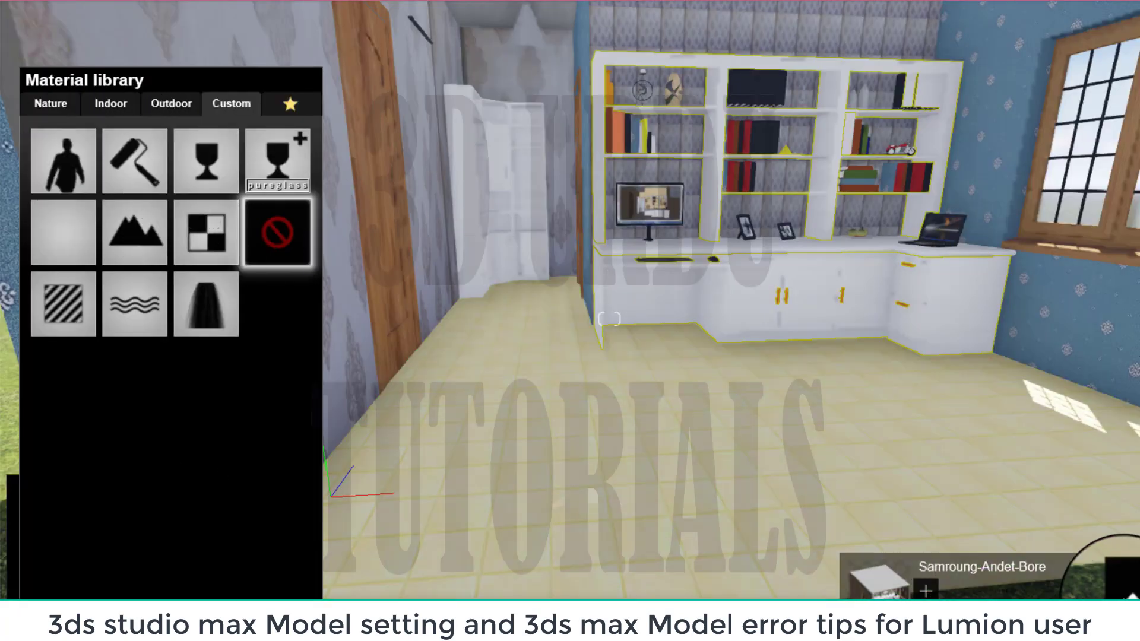
pyautogui.click(1132, 591)
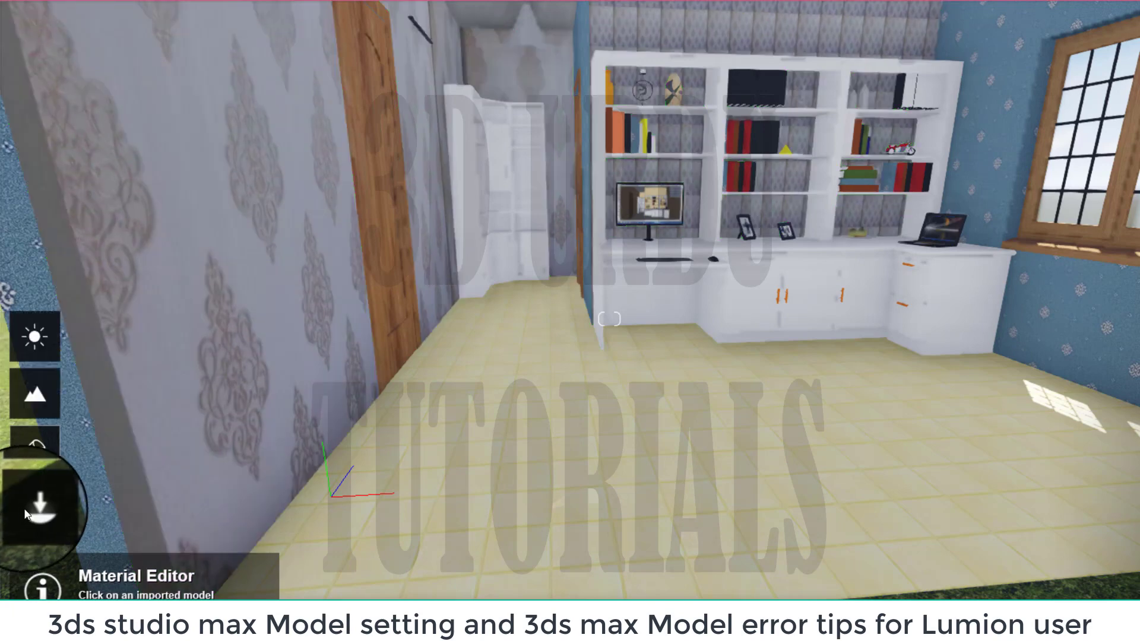
pyautogui.click(31, 511)
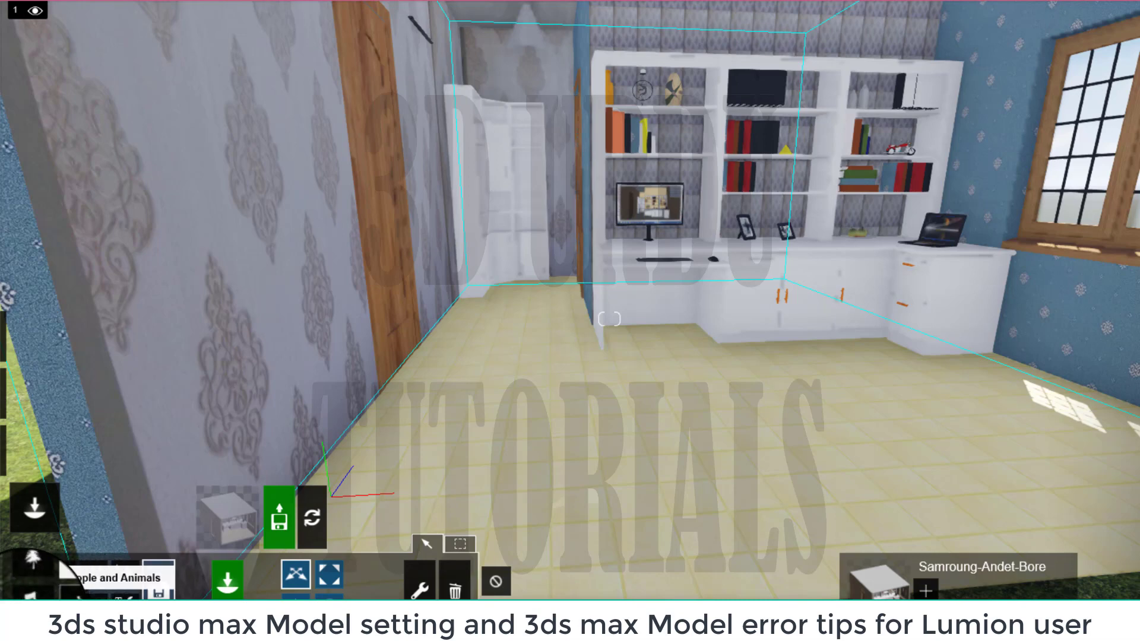
# - Open the Indoor object library and browse its categories, from electronics, food and drink, and kitchenware through plumbing and seating to storage and tables
pyautogui.click(30, 608)
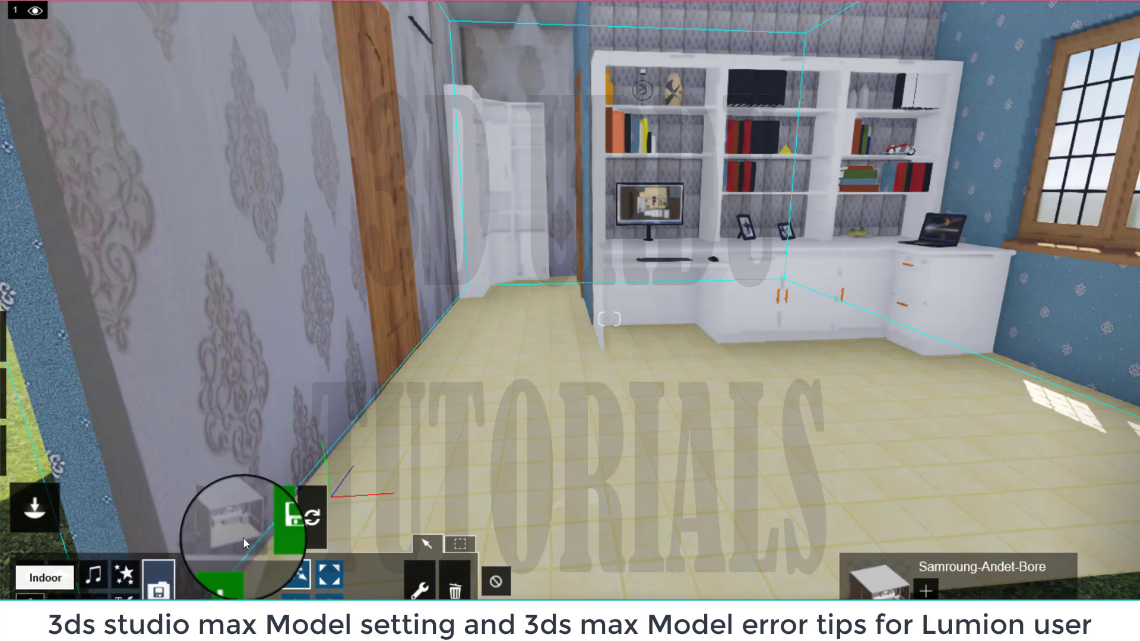
pyautogui.click(238, 515)
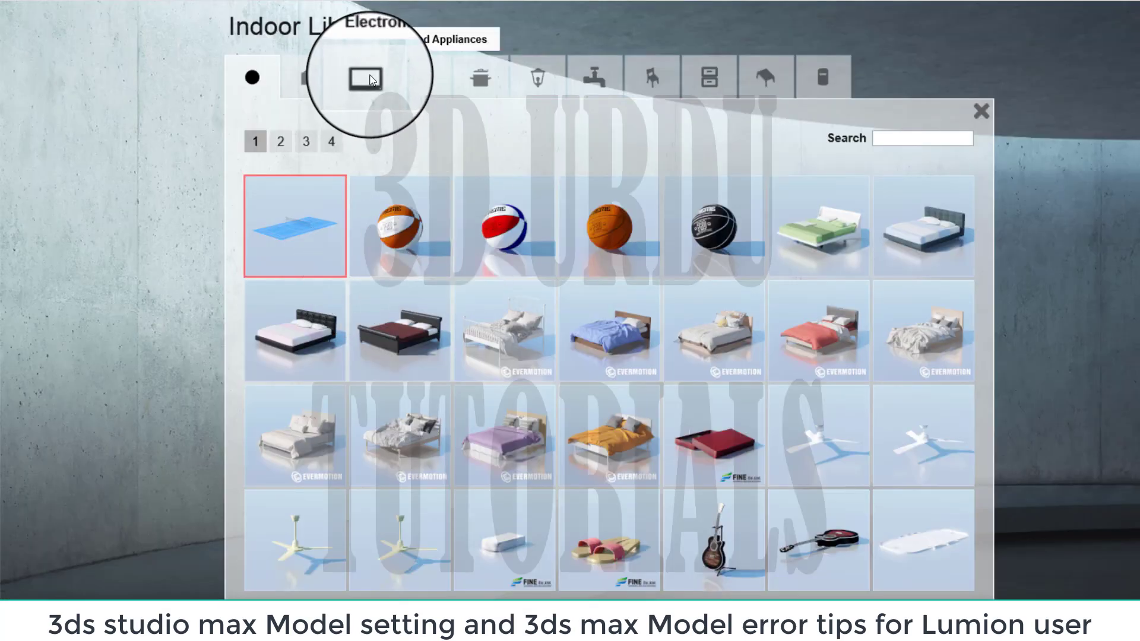
pyautogui.click(371, 80)
pyautogui.click(307, 77)
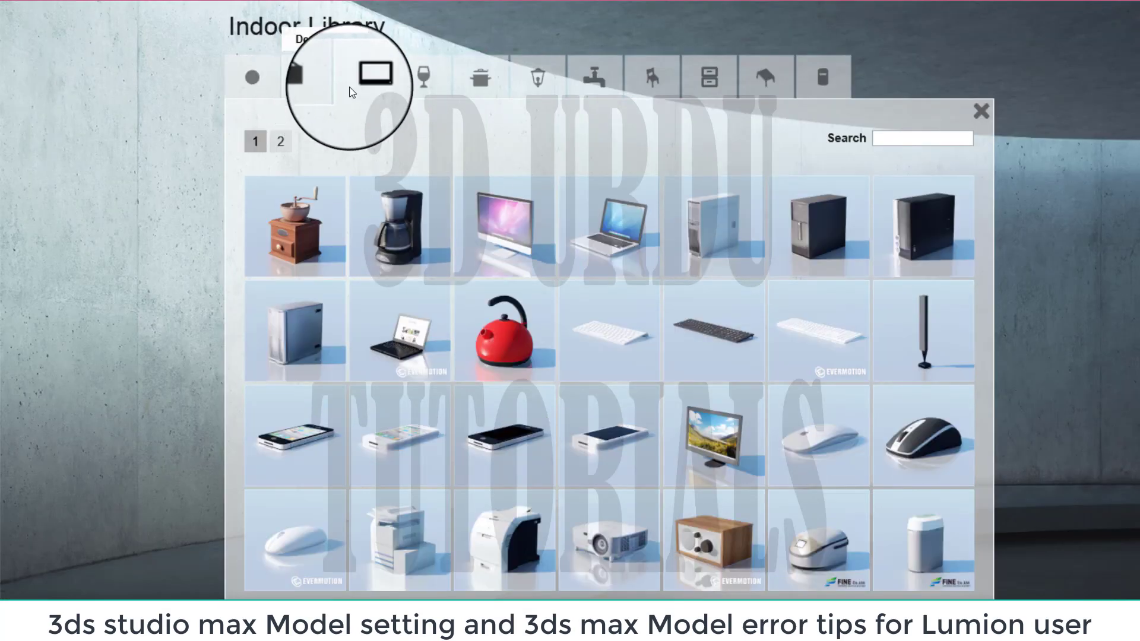
pyautogui.click(417, 86)
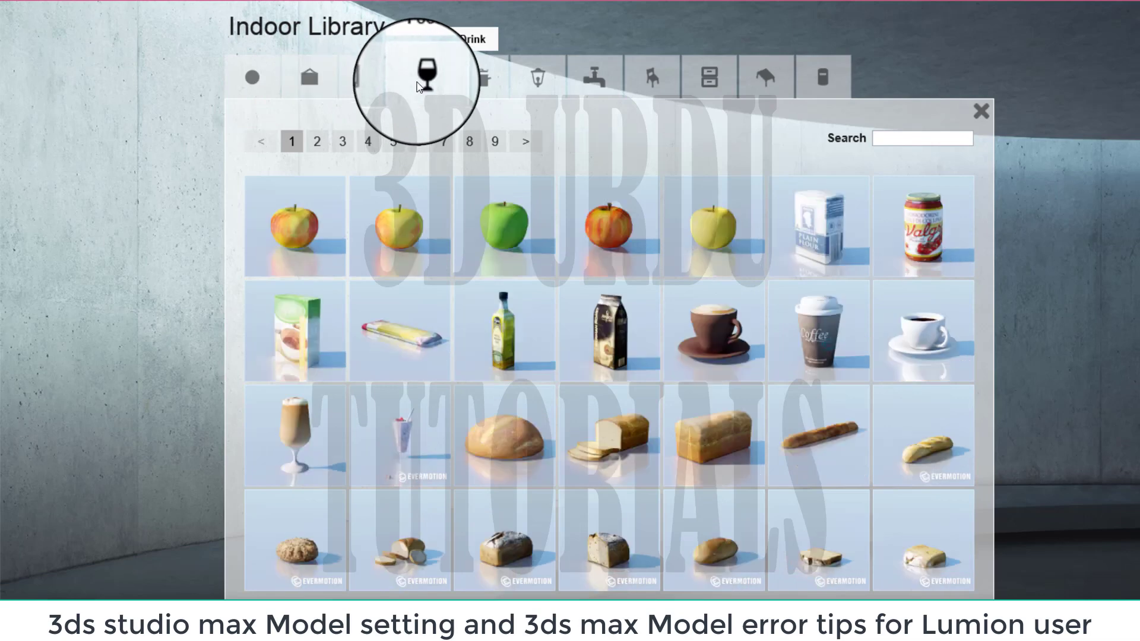
pyautogui.click(480, 86)
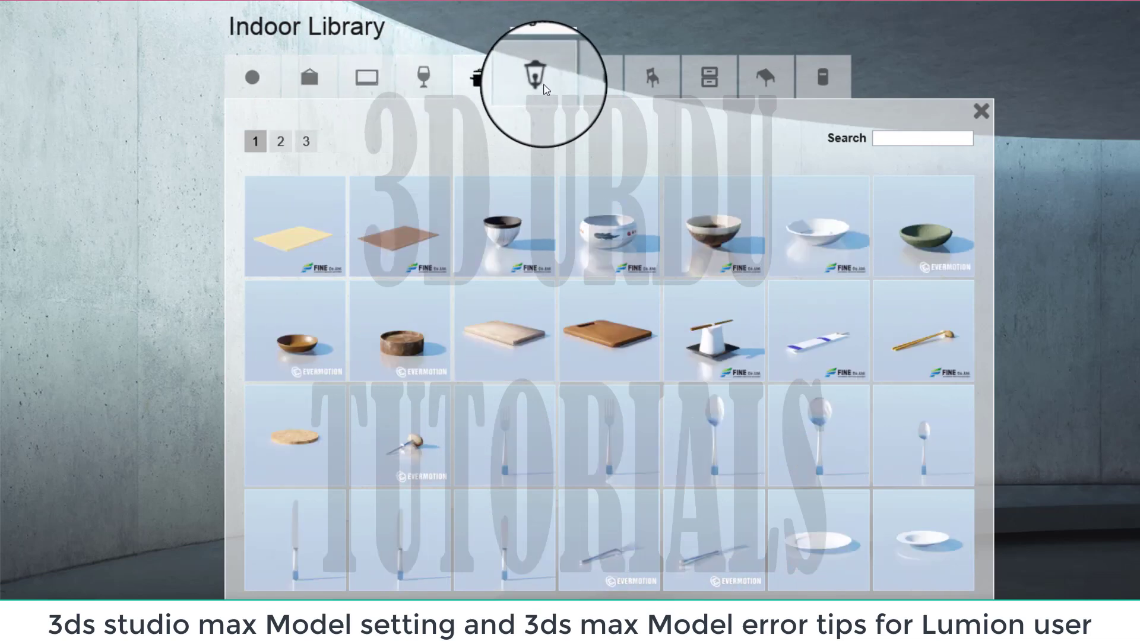
pyautogui.click(532, 80)
pyautogui.click(596, 87)
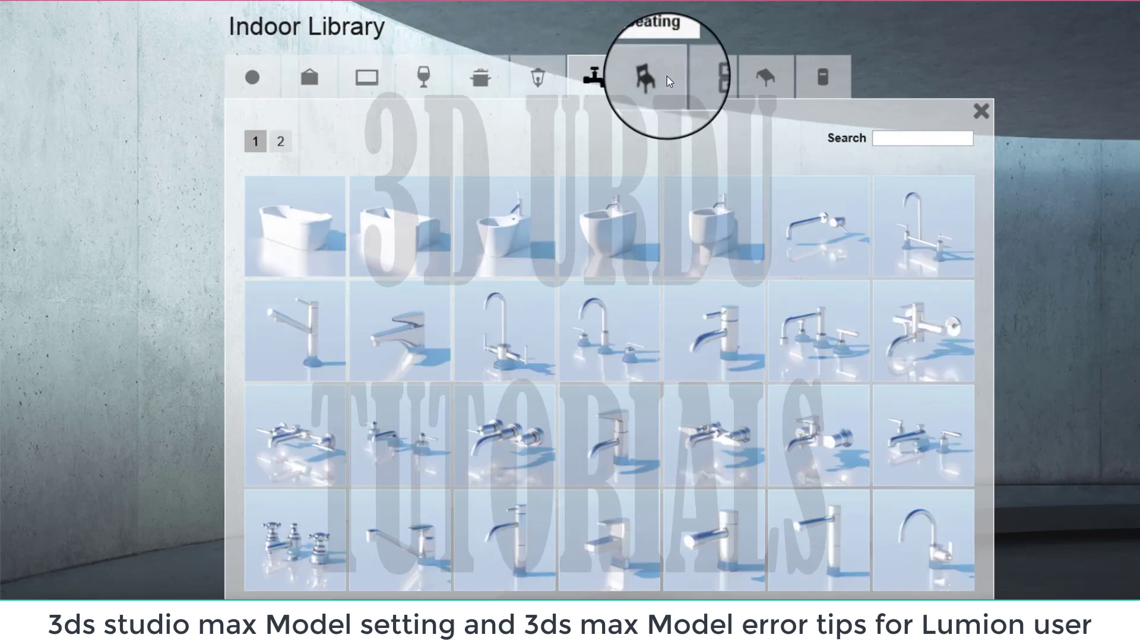
pyautogui.click(667, 77)
pyautogui.click(714, 77)
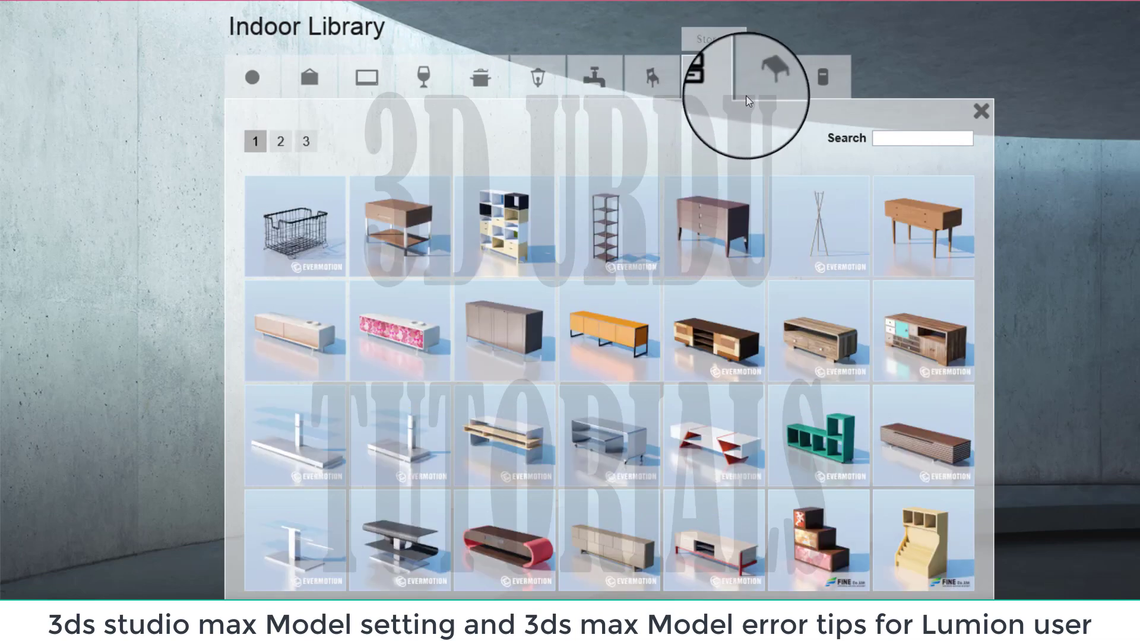
pyautogui.click(758, 83)
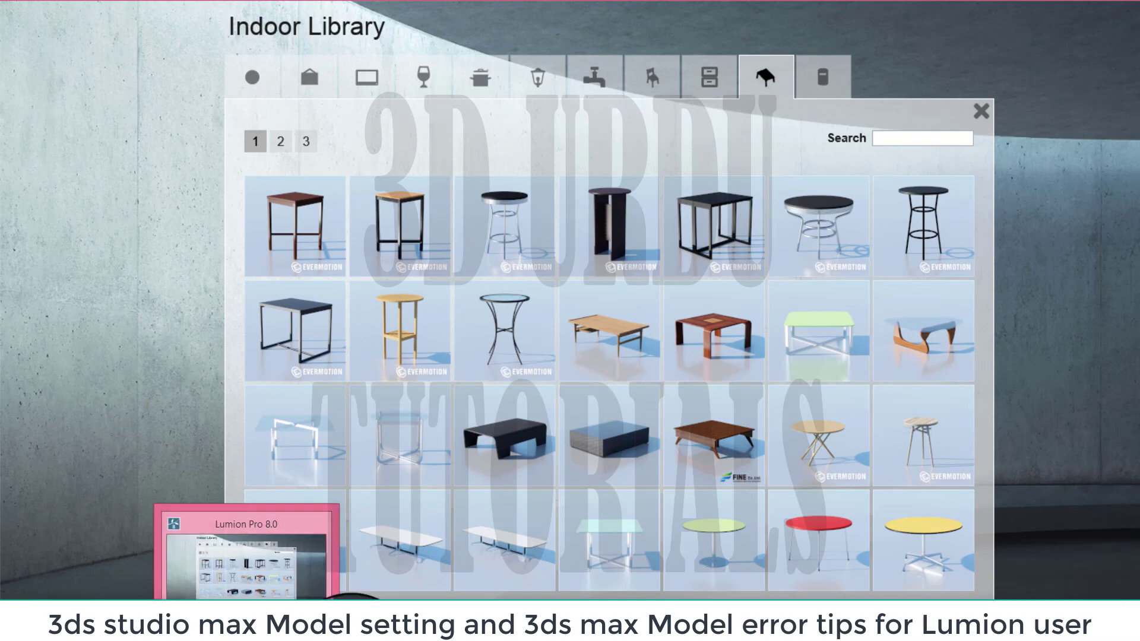
# - Switch to 3ds Max with the scene containing the two boxes and the sphere
pyautogui.click(352, 638)
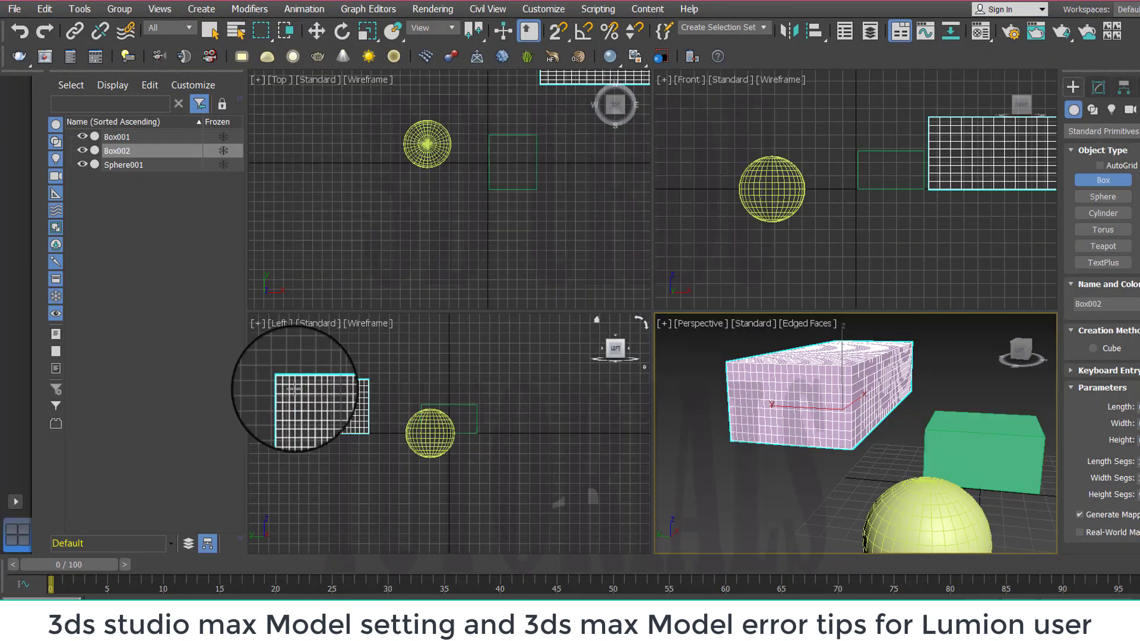